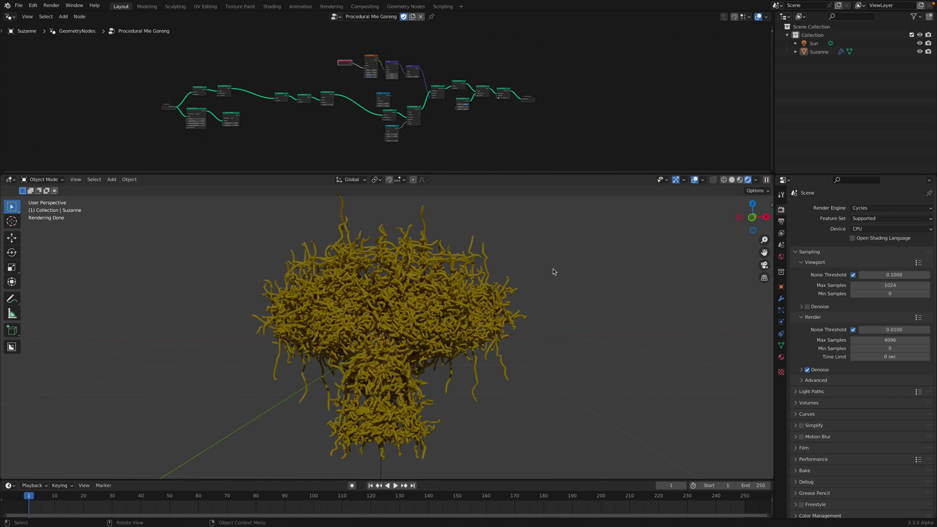
# Look over the Procedural Mie Goreng node tree and noodle model, and browse the mie goreng image results in the web browser for reference
pyautogui.scroll(3, 427, 92)
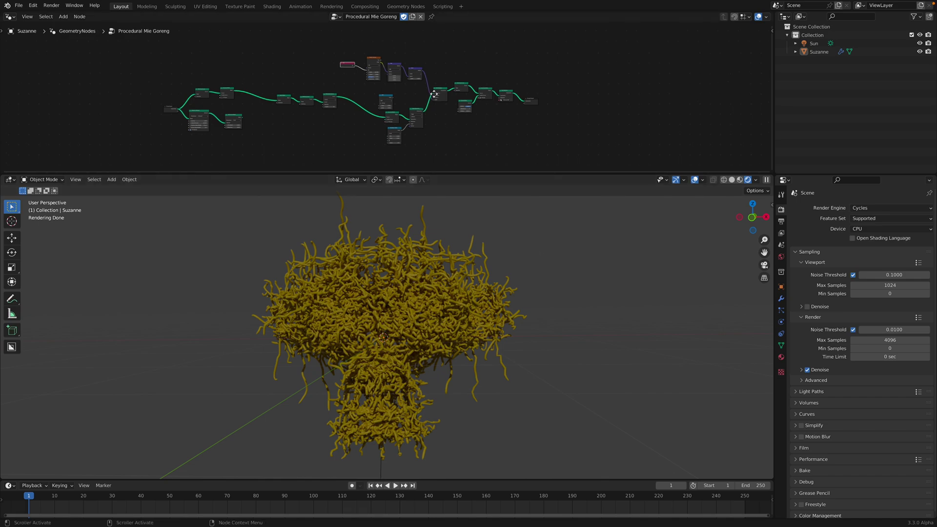
pyautogui.moveTo(358, 89); pyautogui.dragTo(364, 87, button='middle')
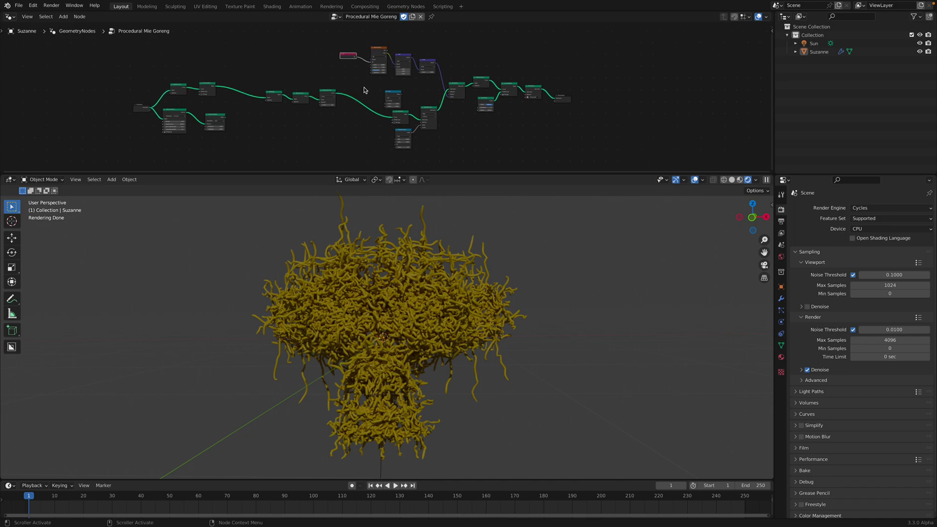
pyautogui.moveTo(359, 314); pyautogui.dragTo(493, 306, button='middle')
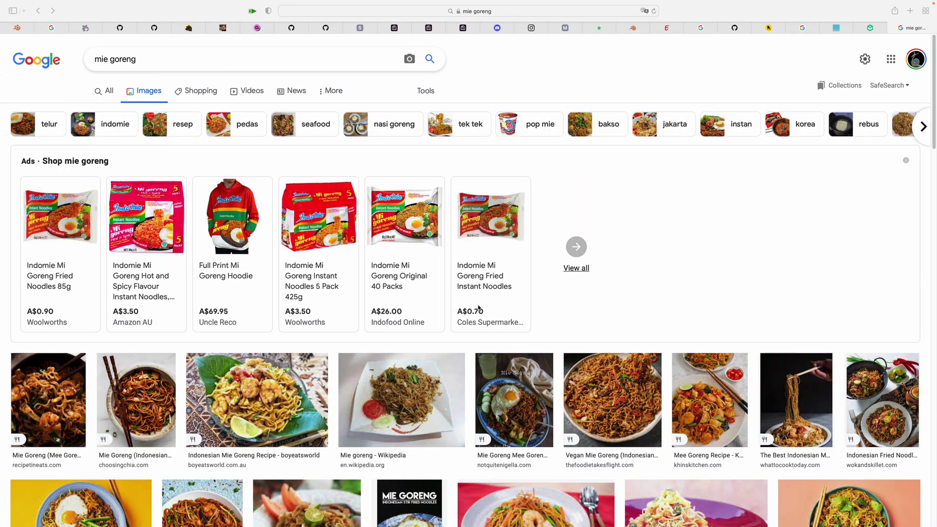
pyautogui.scroll(-10, 439, 288)
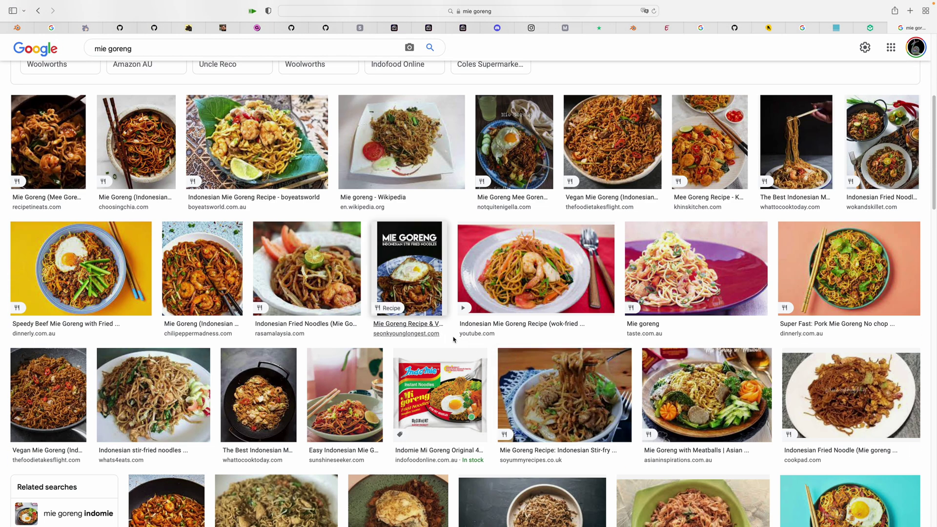
pyautogui.scroll(-15, 294, 330)
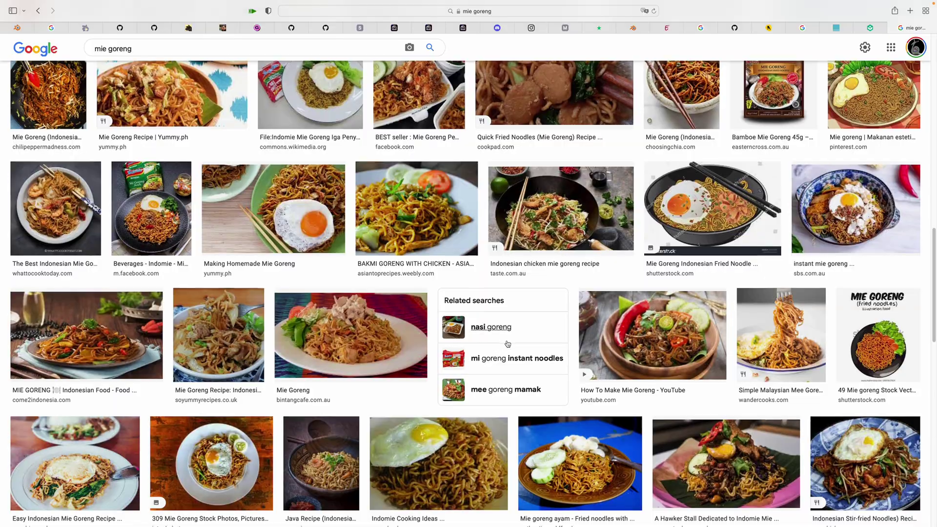
pyautogui.scroll(4, 547, 317)
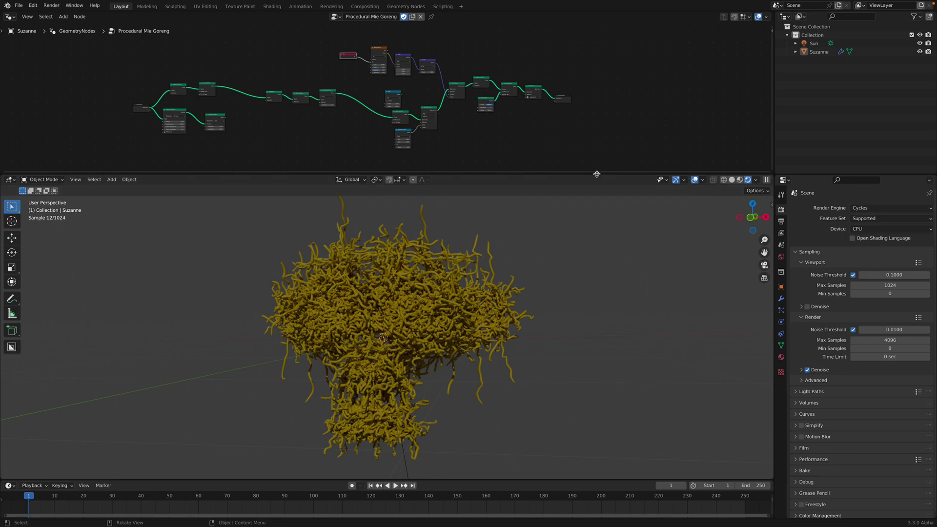
# Enlarge the node editor area and switch the 3D viewport to solid shading
pyautogui.moveTo(597, 174); pyautogui.dragTo(597, 219)
pyautogui.scroll(3, 455, 178)
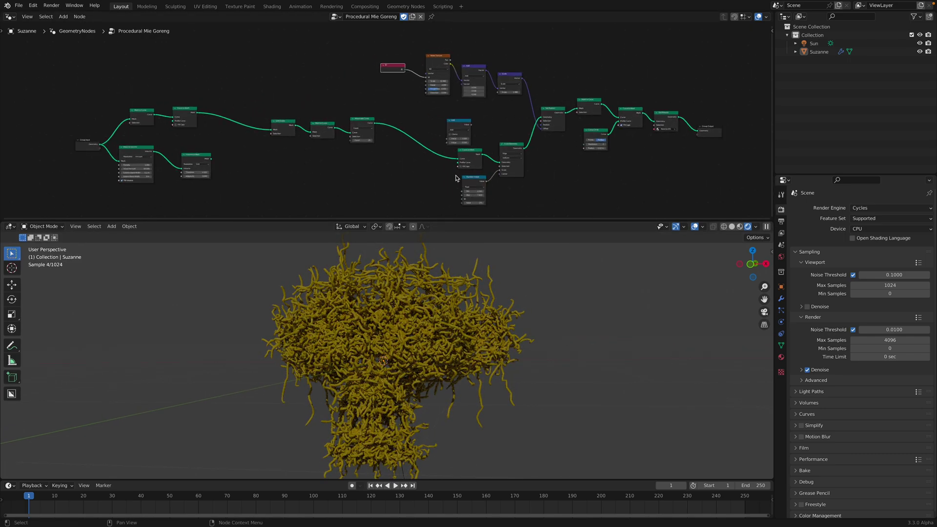
pyautogui.scroll(3, 456, 179)
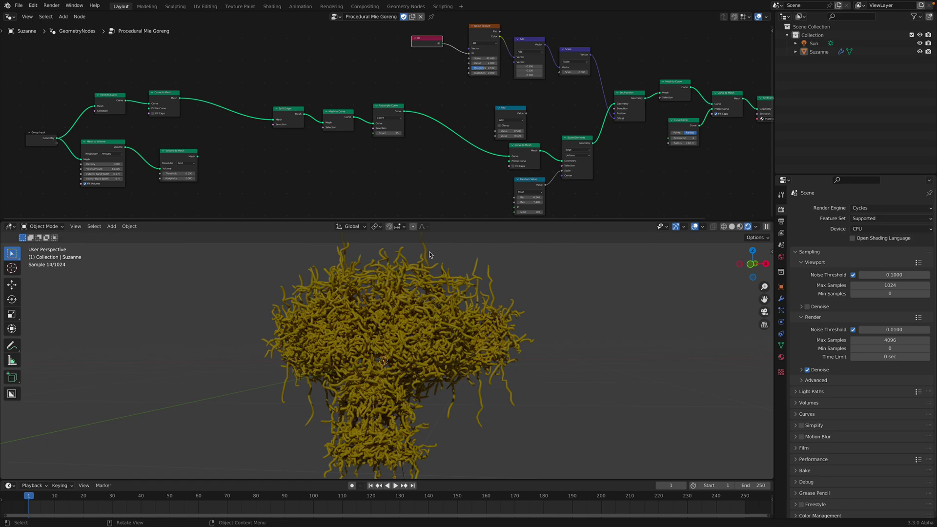
pyautogui.click(731, 226)
# Slightly reposition the first Mesh to Curve, Curve to Mesh and Split Edges nodes at the start of the node tree
pyautogui.moveTo(301, 150); pyautogui.dragTo(321, 145, button='middle')
pyautogui.scroll(4, 342, 139)
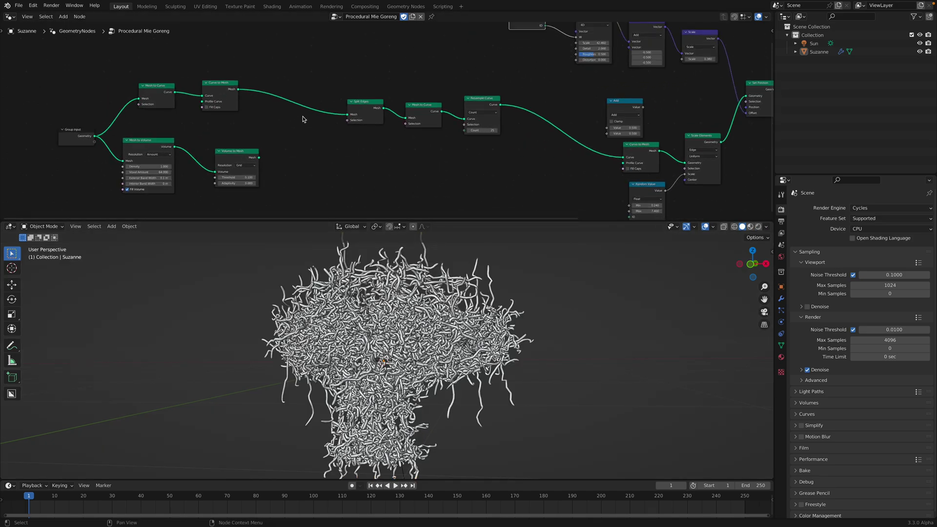
pyautogui.moveTo(161, 87); pyautogui.dragTo(176, 79)
pyautogui.moveTo(241, 83); pyautogui.dragTo(247, 79)
pyautogui.moveTo(310, 92); pyautogui.dragTo(227, 99, button='middle')
pyautogui.scroll(2, 226, 100)
pyautogui.moveTo(326, 108); pyautogui.dragTo(317, 100)
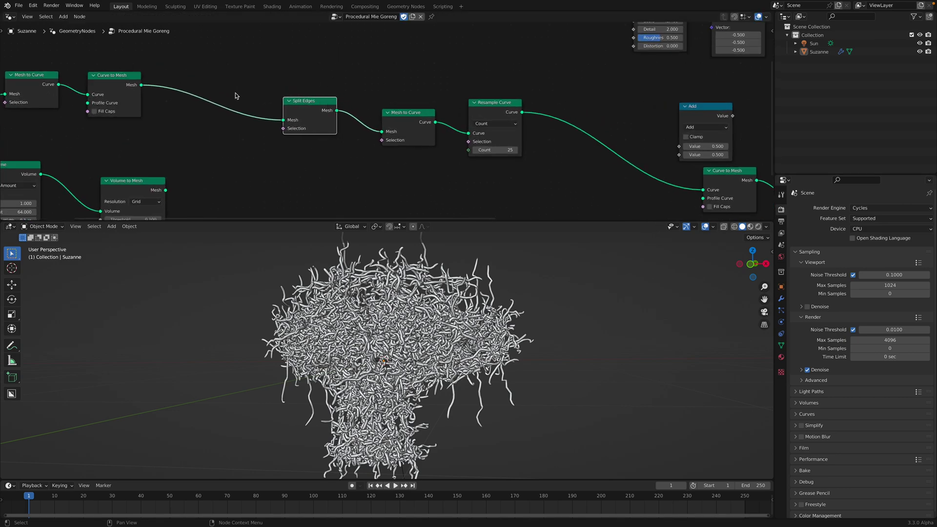
pyautogui.moveTo(307, 105); pyautogui.dragTo(304, 103)
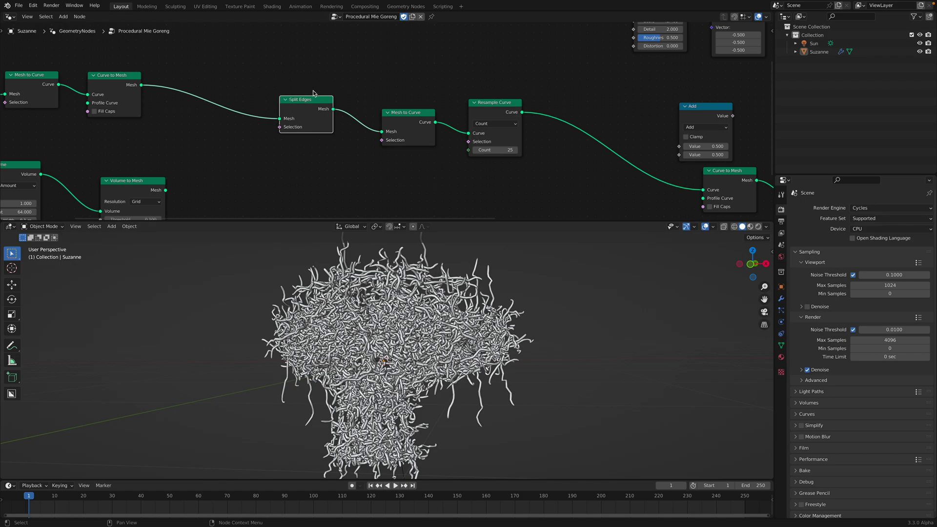
# Space the first Mesh to Curve and Curve to Mesh nodes further apart, and shift Split Edges and the second Mesh to Curve slightly up
pyautogui.moveTo(396, 282); pyautogui.dragTo(442, 339, button='middle')
pyautogui.scroll(-4, 278, 161)
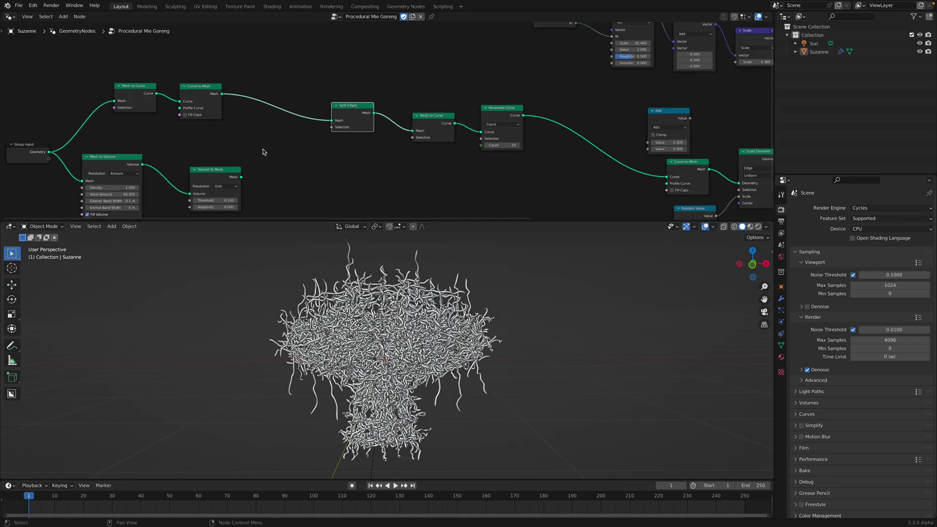
pyautogui.scroll(3, 246, 147)
pyautogui.click(277, 94)
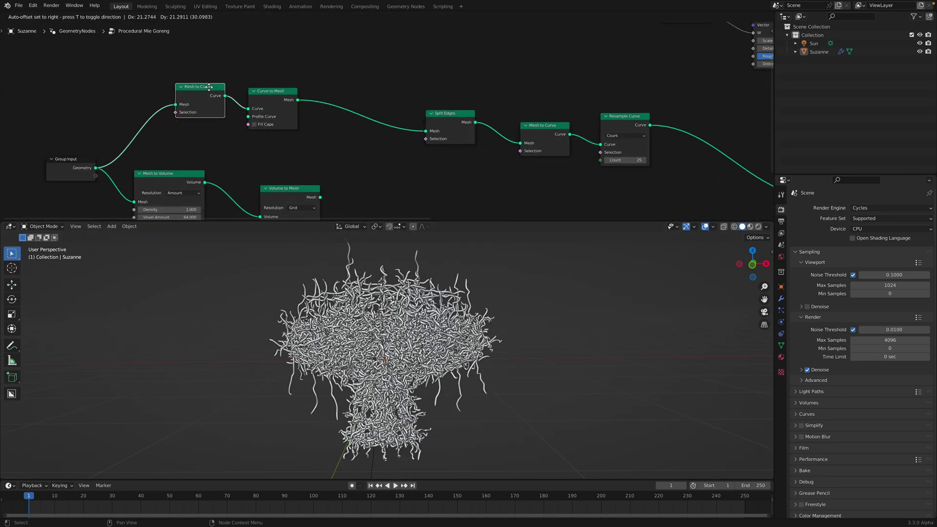
pyautogui.moveTo(279, 96); pyautogui.dragTo(306, 95)
pyautogui.moveTo(205, 100); pyautogui.dragTo(207, 93)
pyautogui.moveTo(303, 93); pyautogui.dragTo(300, 91)
pyautogui.scroll(1, 340, 105)
pyautogui.moveTo(367, 106); pyautogui.dragTo(285, 111, button='middle')
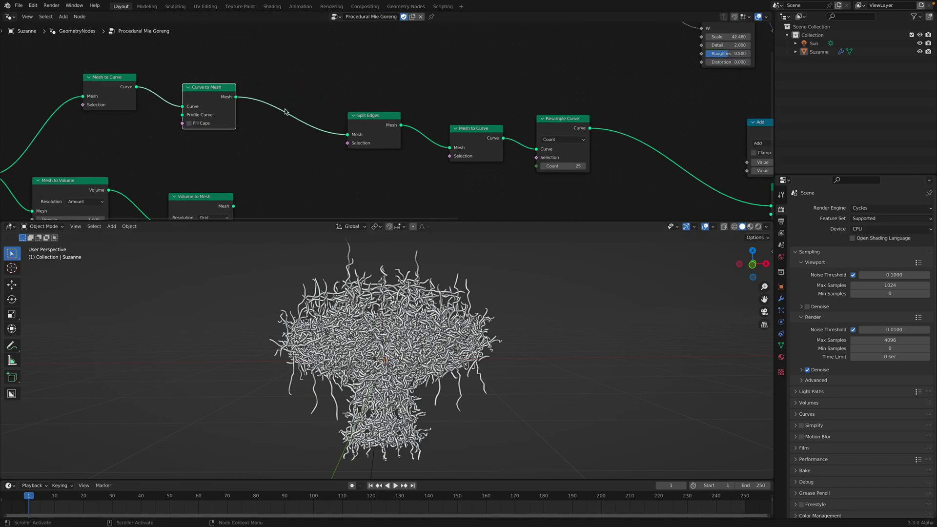
pyautogui.moveTo(361, 120); pyautogui.dragTo(359, 116)
pyautogui.moveTo(332, 114); pyautogui.dragTo(291, 104, button='middle')
pyautogui.moveTo(414, 127); pyautogui.dragTo(404, 117)
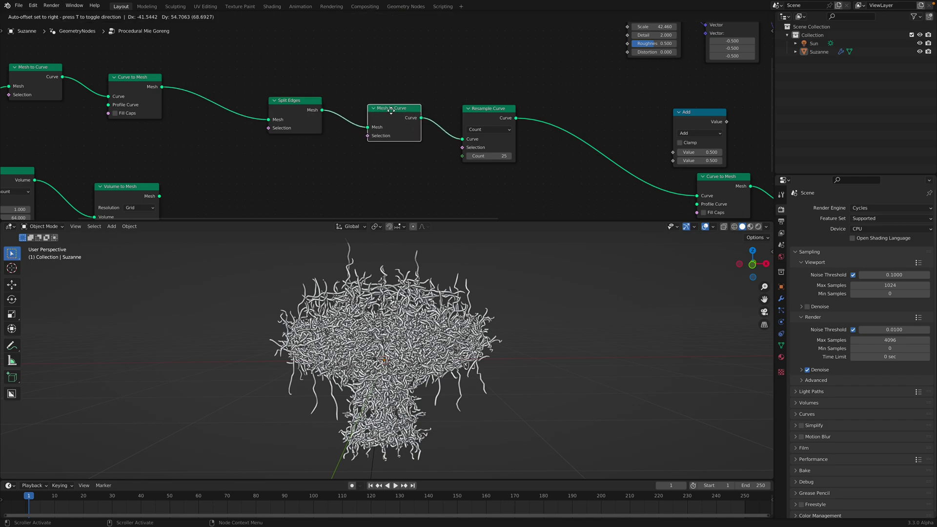
# Set the Resample Curve count to 4 and inspect the strands from several angles
pyautogui.moveTo(405, 116); pyautogui.dragTo(247, 99, button='middle')
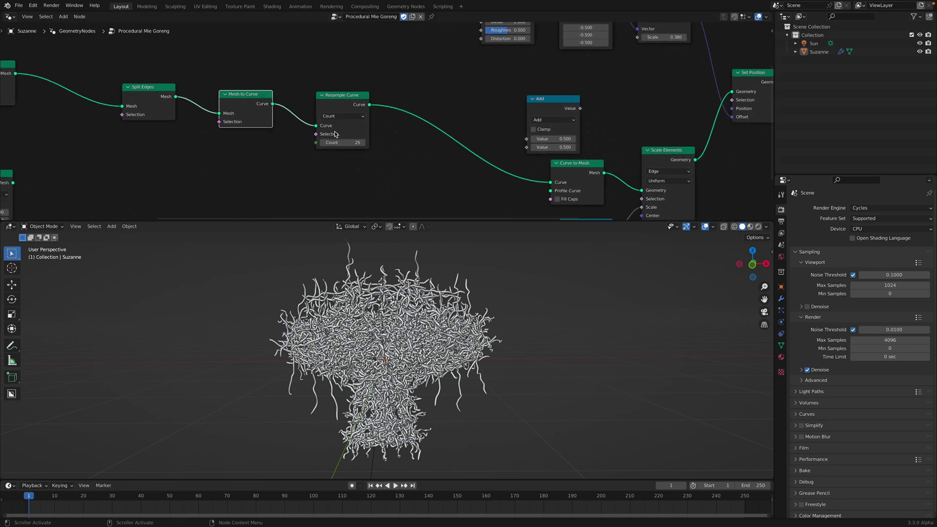
pyautogui.click(341, 142)
pyautogui.write('4')
pyautogui.press('Return')
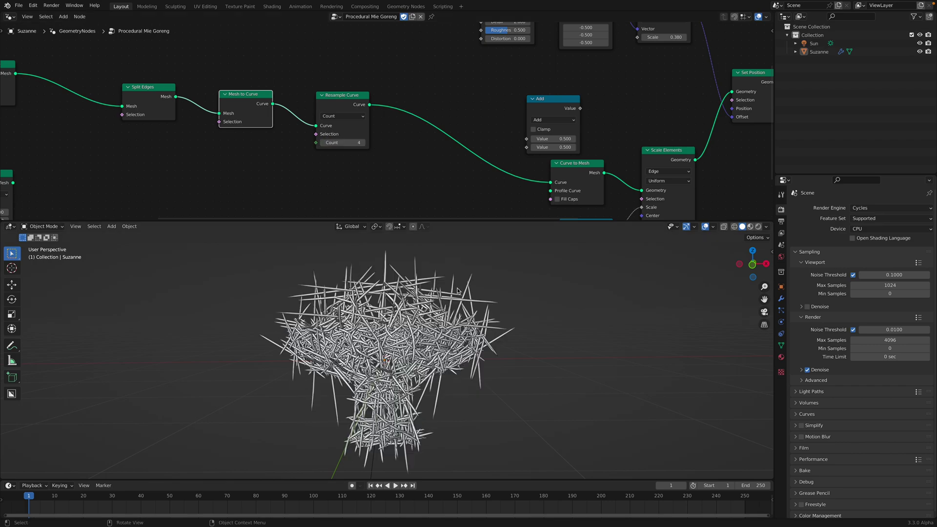
pyautogui.click(356, 143)
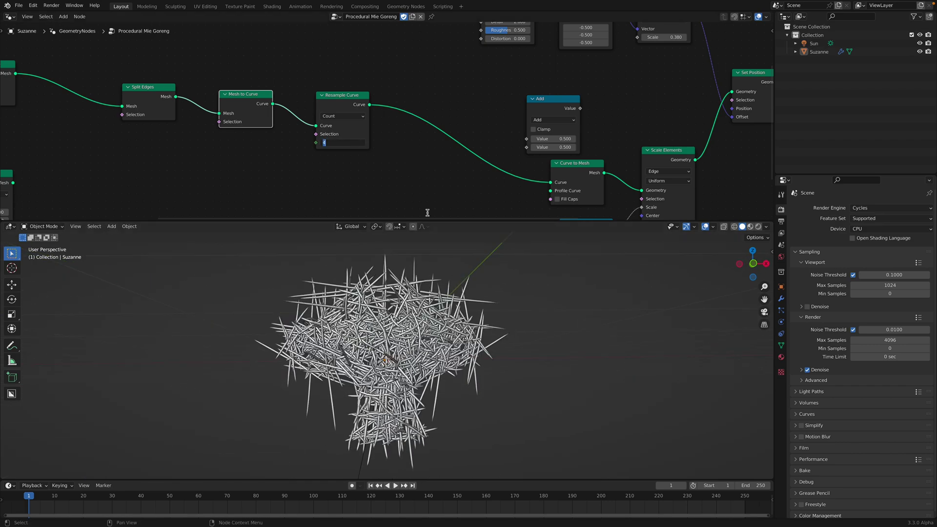
pyautogui.click(445, 315)
pyautogui.moveTo(446, 315)
pyautogui.mouseDown(button='middle')
pyautogui.moveTo(546, 317)
pyautogui.moveTo(430, 313)
pyautogui.mouseUp(button='middle')
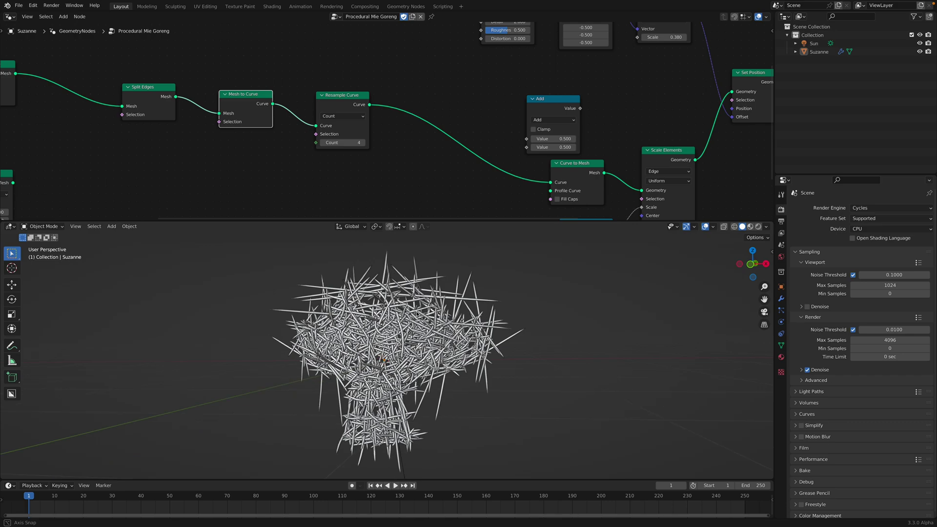
# Set the Resample Curve count to 12
pyautogui.click(351, 142)
pyautogui.write('12')
pyautogui.press('Return')
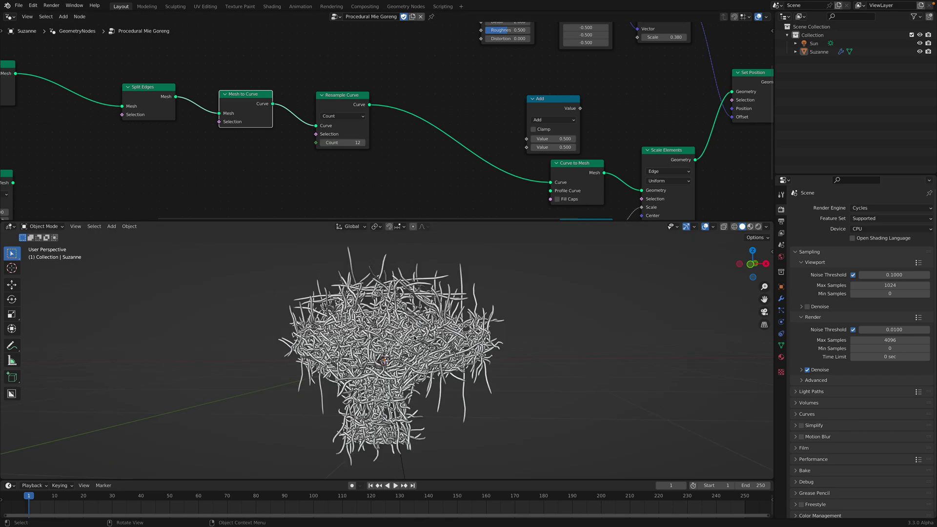
# Set the Resample Curve count to 36
pyautogui.click(353, 143)
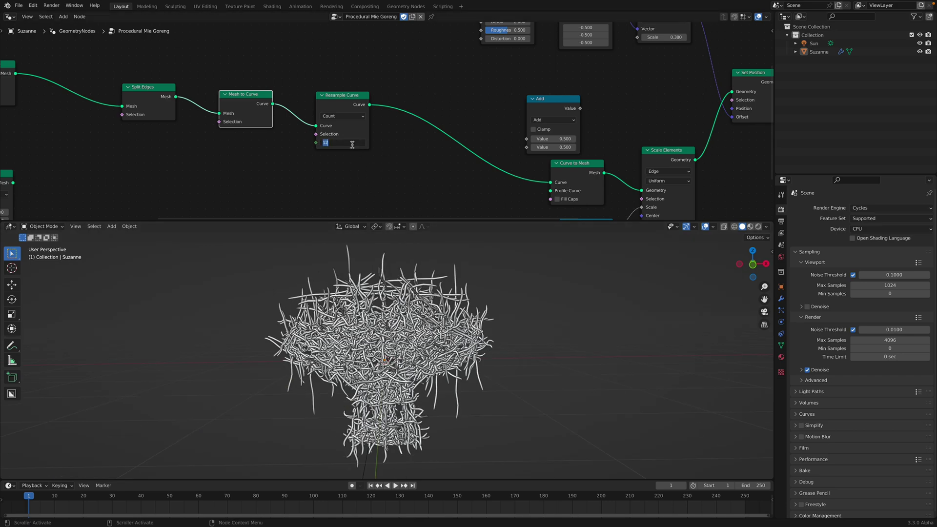
pyautogui.press('Return')
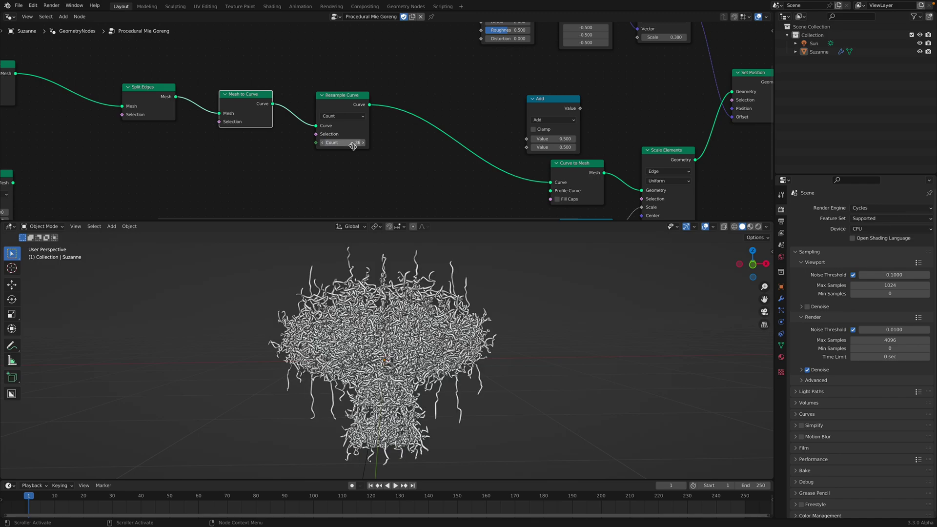
pyautogui.moveTo(422, 317); pyautogui.dragTo(411, 333, button='middle')
# Delete the unconnected Add math node near the second Curve to Mesh node and save the file
pyautogui.moveTo(376, 184); pyautogui.dragTo(334, 188, button='middle')
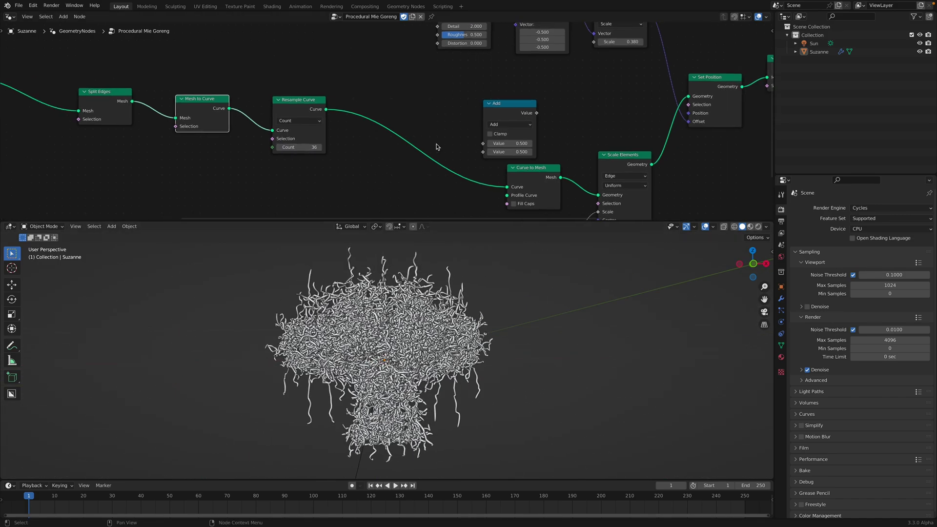
pyautogui.moveTo(496, 110); pyautogui.dragTo(473, 94)
pyautogui.moveTo(473, 94); pyautogui.dragTo(395, 89, button='middle')
pyautogui.scroll(-1, 393, 97)
pyautogui.moveTo(452, 162); pyautogui.dragTo(447, 159)
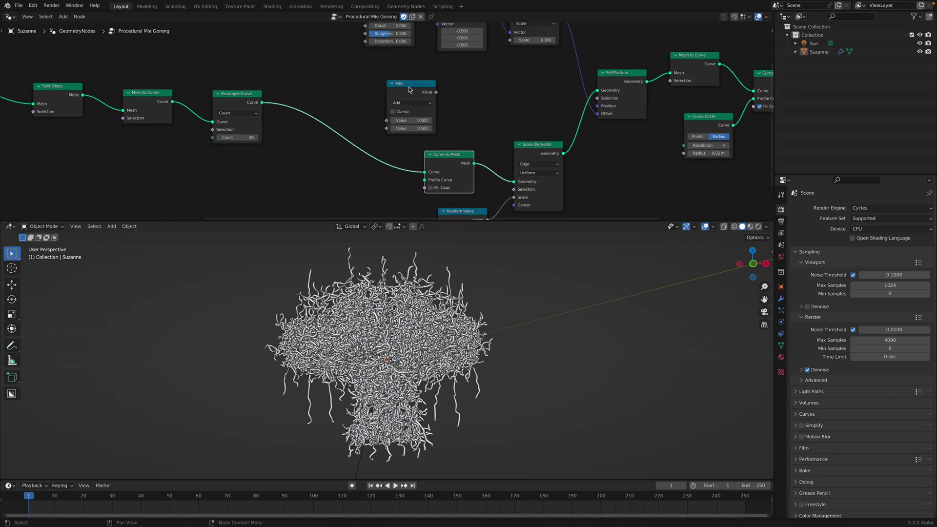
pyautogui.click(410, 89)
pyautogui.press('x')
pyautogui.moveTo(438, 155); pyautogui.dragTo(376, 142, button='middle')
pyautogui.hotkey('ctrl', 's')
# Arrange the second Curve to Mesh, Random Value and Scale Elements nodes closer together
pyautogui.moveTo(377, 142); pyautogui.dragTo(301, 109)
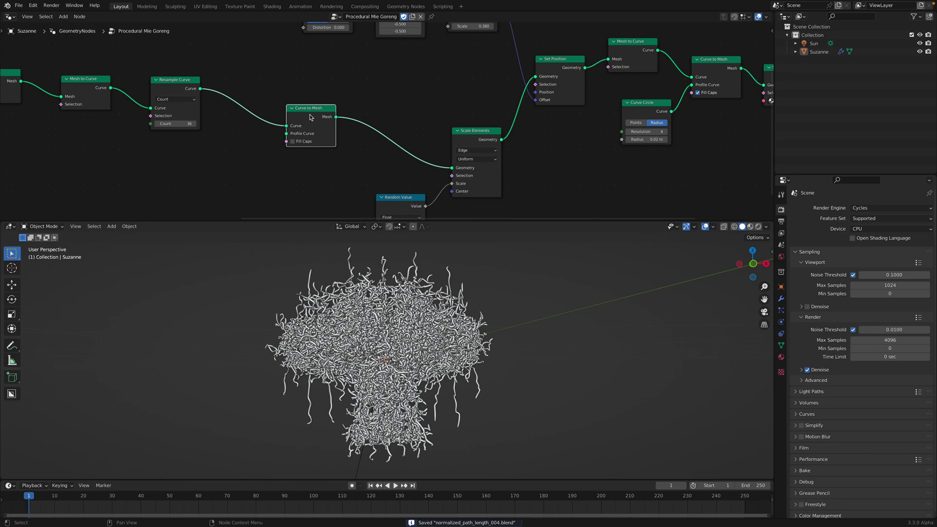
pyautogui.moveTo(313, 112); pyautogui.dragTo(361, 118)
pyautogui.moveTo(394, 124); pyautogui.dragTo(373, 101, button='middle')
pyautogui.moveTo(379, 173); pyautogui.dragTo(351, 154)
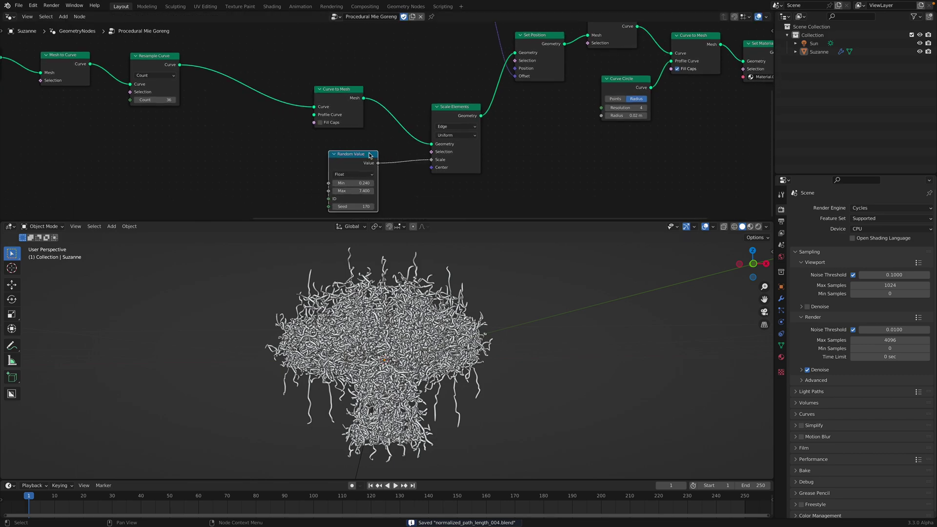
pyautogui.moveTo(363, 153); pyautogui.dragTo(351, 136, button='middle')
pyautogui.moveTo(439, 96); pyautogui.dragTo(414, 91)
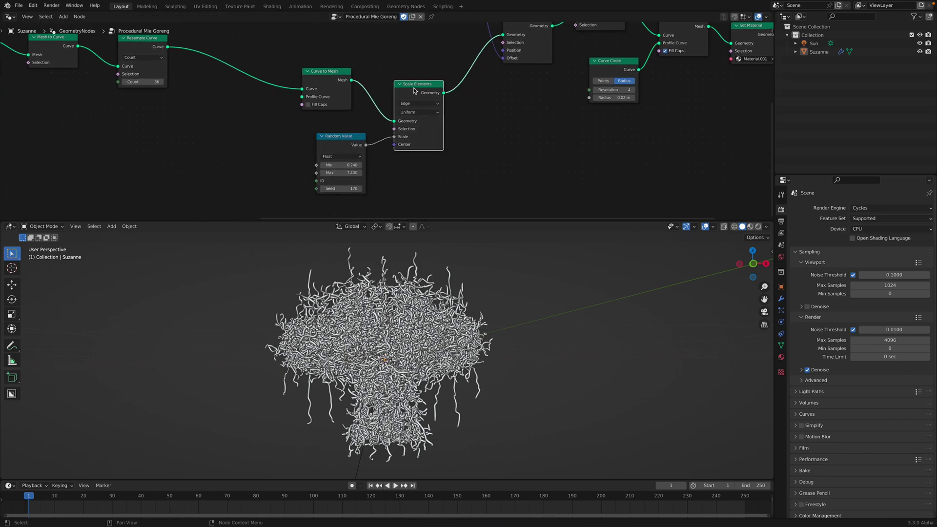
# Mute the Scale Elements node to inspect the noodles without random scaling, and unmute it again
pyautogui.press('m')
pyautogui.moveTo(418, 309); pyautogui.dragTo(383, 321, button='middle')
pyautogui.scroll(3, 410, 312)
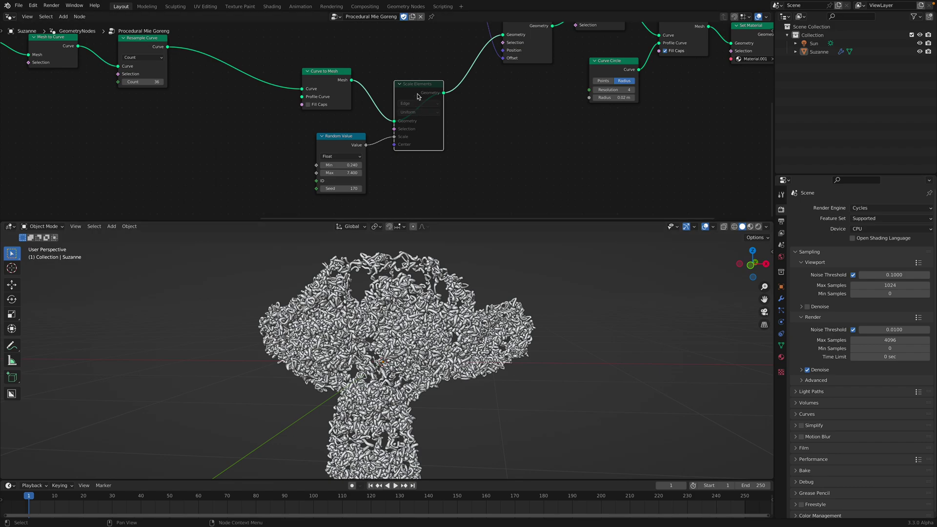
pyautogui.moveTo(433, 376); pyautogui.dragTo(415, 369, button='middle')
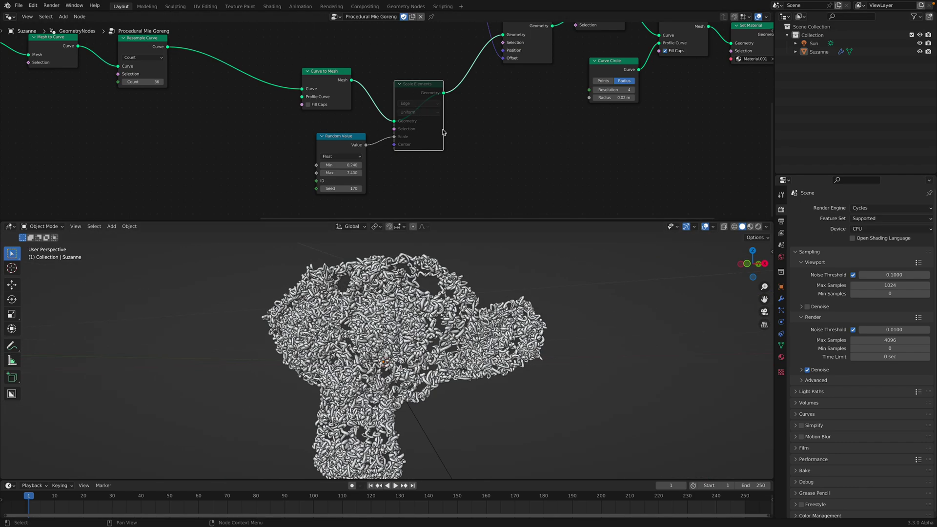
pyautogui.press('m')
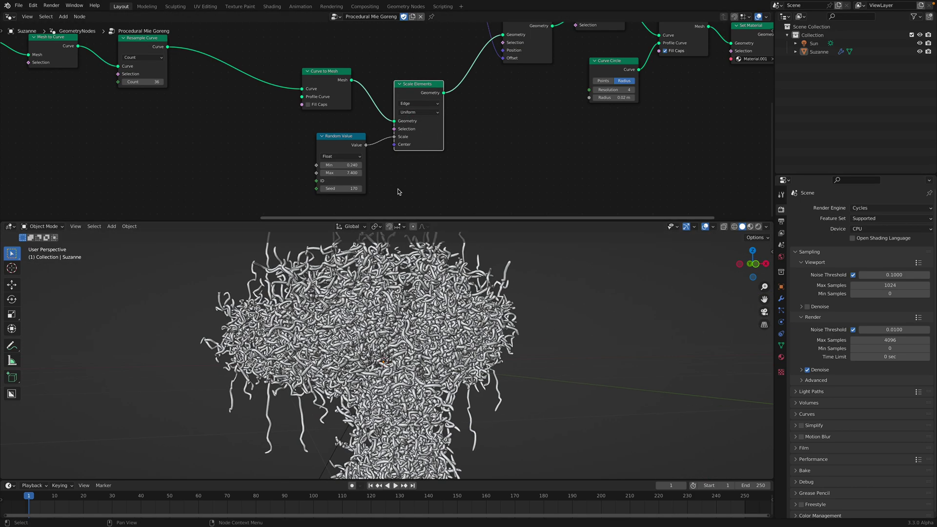
# Set the Random Value node's seed to 248 and its maximum to 5
pyautogui.moveTo(342, 188); pyautogui.dragTo(366, 189)
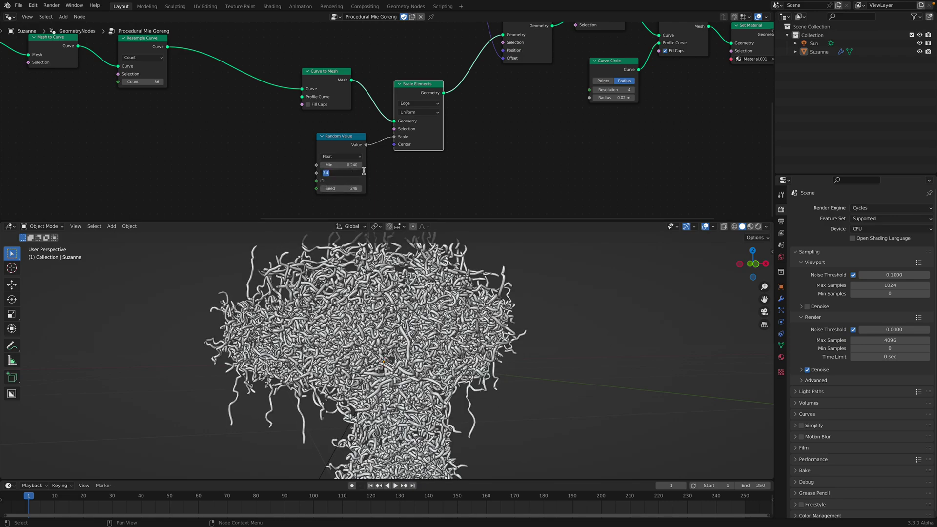
pyautogui.write('5')
pyautogui.press('Return')
pyautogui.moveTo(429, 329); pyautogui.dragTo(417, 330, button='middle')
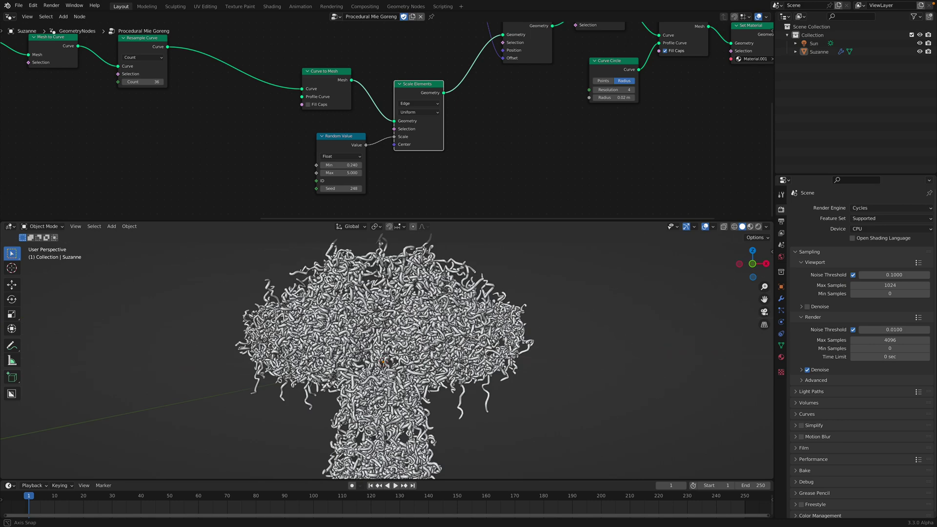
# Nudge the Set Position node and bring the ID and Noise Texture nodes closer together
pyautogui.moveTo(415, 60); pyautogui.dragTo(389, 157, button='middle')
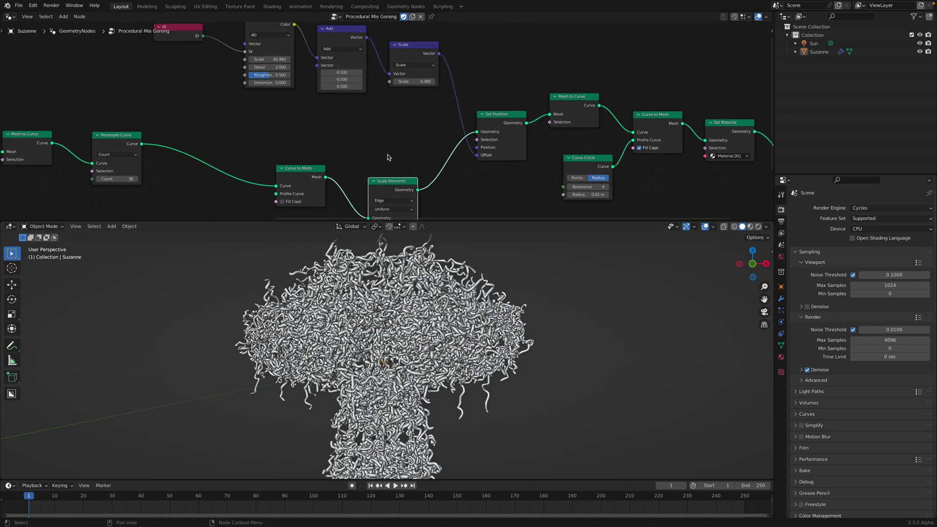
pyautogui.moveTo(487, 118); pyautogui.dragTo(482, 108)
pyautogui.moveTo(424, 99); pyautogui.dragTo(452, 142, button='middle')
pyautogui.scroll(1, 383, 107)
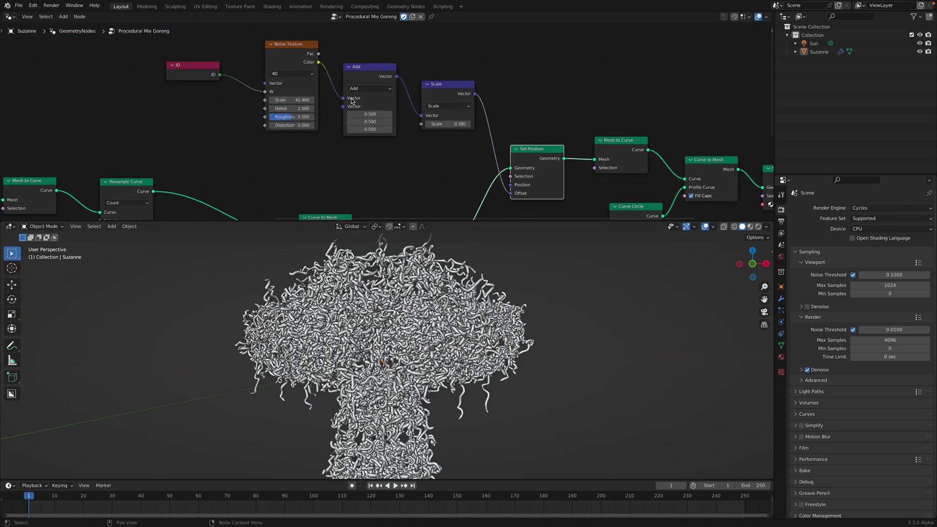
pyautogui.moveTo(277, 88); pyautogui.dragTo(305, 109, button='middle')
pyautogui.moveTo(229, 93); pyautogui.dragTo(291, 114)
pyautogui.moveTo(324, 78); pyautogui.dragTo(316, 75)
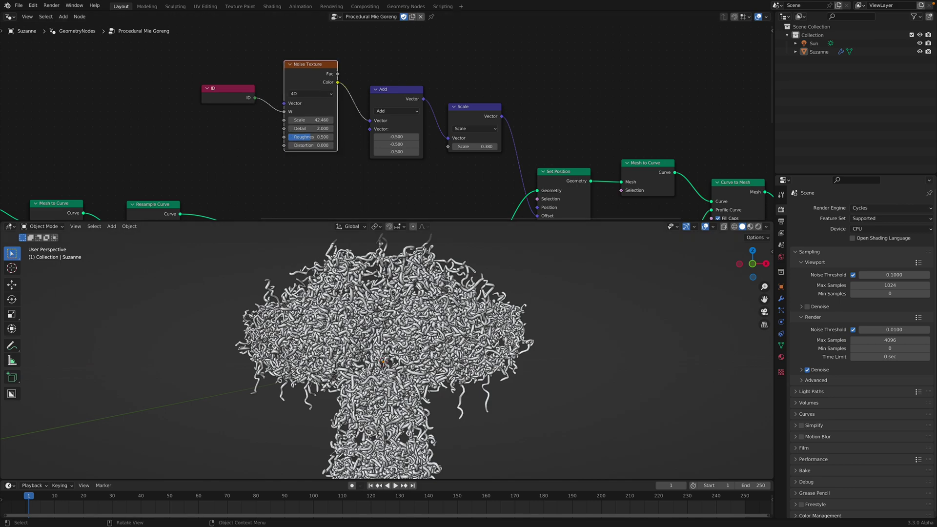
# Nudge the Noise Texture node slightly upward and select the Add node that follows it
pyautogui.moveTo(420, 345); pyautogui.dragTo(423, 345, button='middle')
pyautogui.moveTo(319, 71); pyautogui.dragTo(318, 69)
pyautogui.moveTo(311, 74); pyautogui.dragTo(277, 69, button='middle')
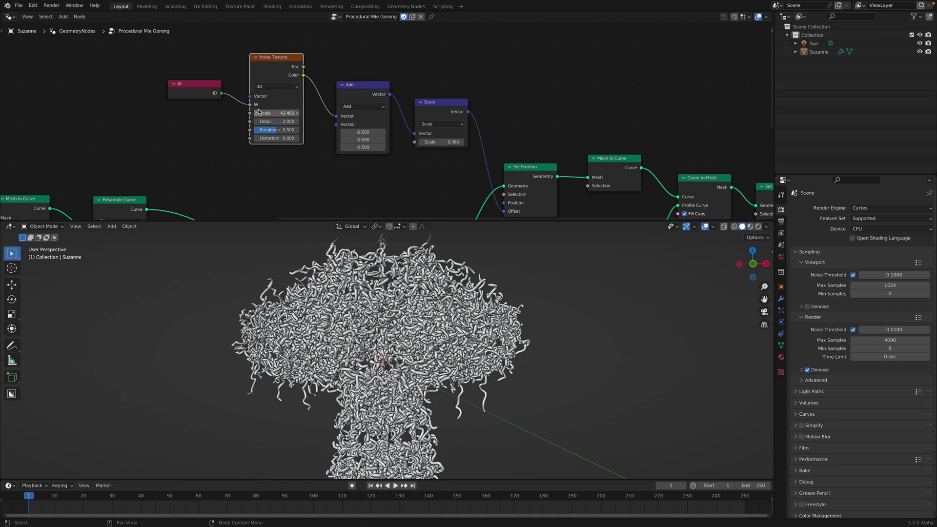
pyautogui.moveTo(246, 106); pyautogui.dragTo(192, 105, button='middle')
pyautogui.click(293, 88)
pyautogui.moveTo(293, 87); pyautogui.dragTo(258, 73, button='middle')
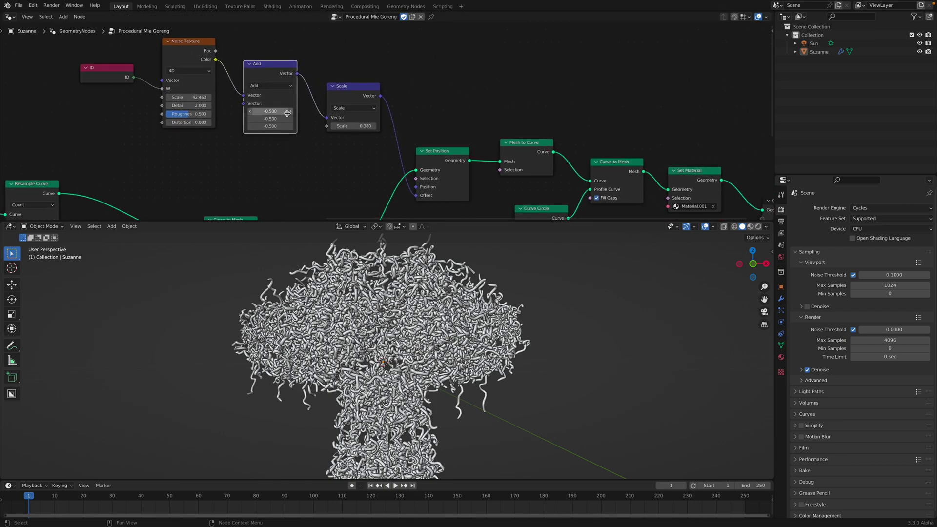
# Set the vector Scale node's scale to 0.360 to adjust the strength of the noise offset
pyautogui.click(350, 125)
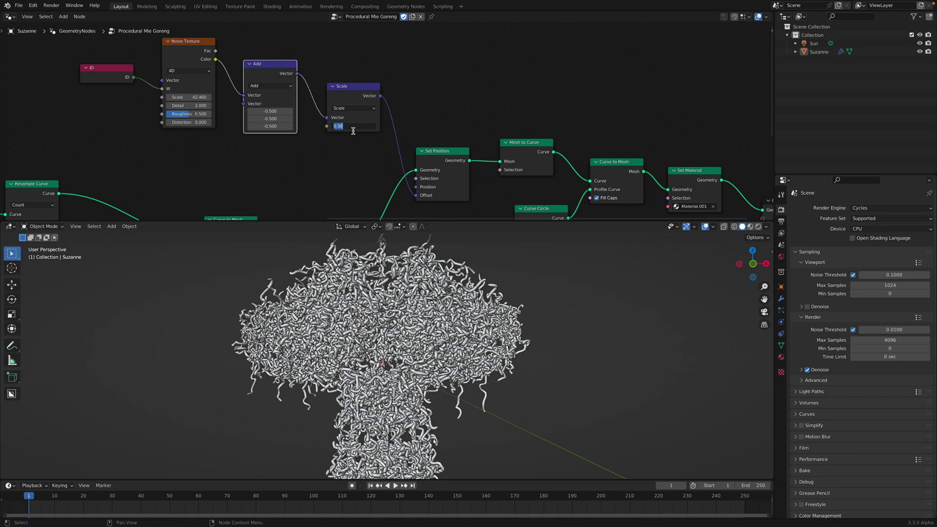
pyautogui.write('1')
pyautogui.press('Return')
pyautogui.moveTo(355, 127)
pyautogui.keyDown('shift'); pyautogui.mouseDown()
pyautogui.moveTo(280, 127)
pyautogui.moveTo(355, 128)
pyautogui.mouseUp(); pyautogui.keyUp('shift')
pyautogui.scroll(-1, 429, 343)
pyautogui.moveTo(428, 343); pyautogui.dragTo(453, 343, button='middle')
# Nudge the Set Position node slightly upward and inspect the noodles from another angle
pyautogui.moveTo(443, 127); pyautogui.dragTo(392, 70, button='middle')
pyautogui.scroll(1, 409, 118)
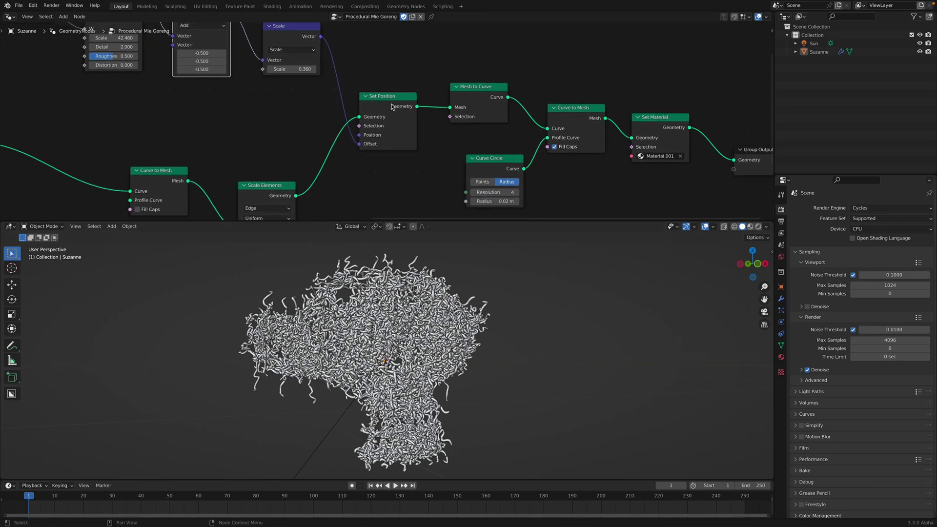
pyautogui.moveTo(391, 92); pyautogui.dragTo(390, 87)
pyautogui.moveTo(389, 83); pyautogui.dragTo(381, 120, button='middle')
pyautogui.scroll(1, 381, 114)
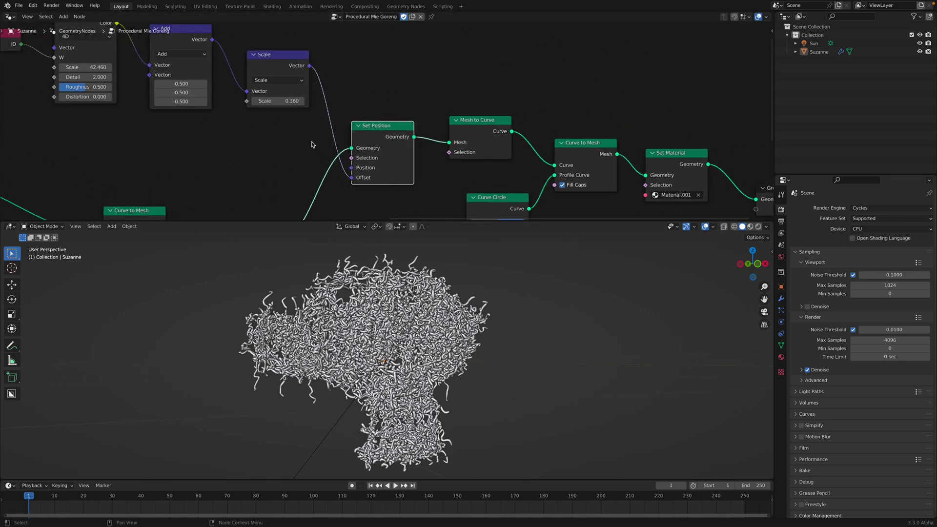
pyautogui.scroll(-2, 317, 146)
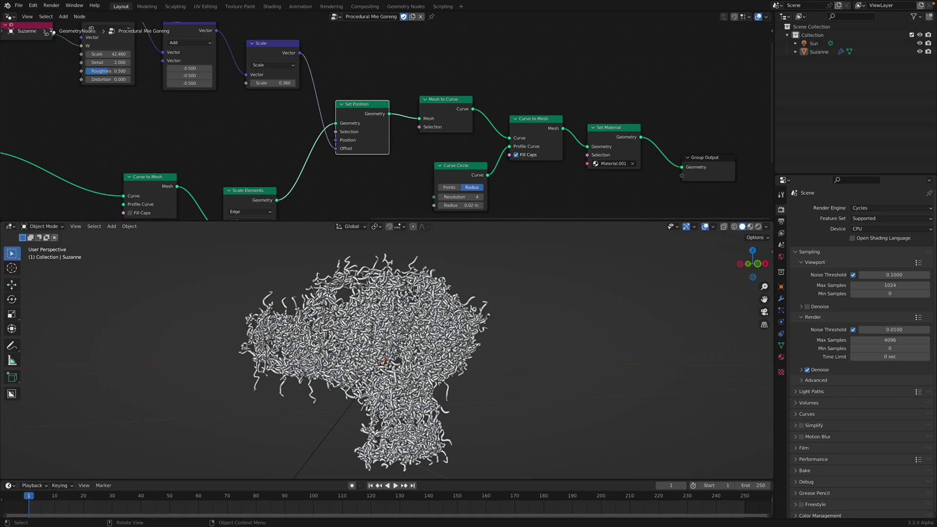
pyautogui.moveTo(416, 296); pyautogui.dragTo(390, 295, button='middle')
# Arrange the final Mesh to Curve, Curve Circle and Curve to Mesh nodes closer together
pyautogui.moveTo(446, 104); pyautogui.dragTo(377, 96, button='middle')
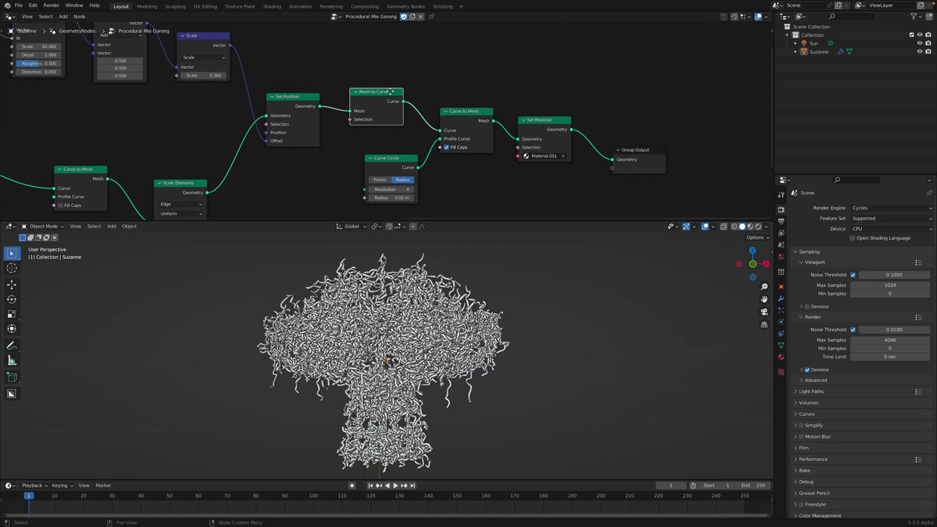
pyautogui.moveTo(389, 96); pyautogui.dragTo(392, 92)
pyautogui.moveTo(461, 112); pyautogui.dragTo(457, 109)
pyautogui.moveTo(405, 157); pyautogui.dragTo(393, 150)
pyautogui.moveTo(458, 107); pyautogui.dragTo(454, 96)
pyautogui.moveTo(395, 109); pyautogui.dragTo(366, 97, button='middle')
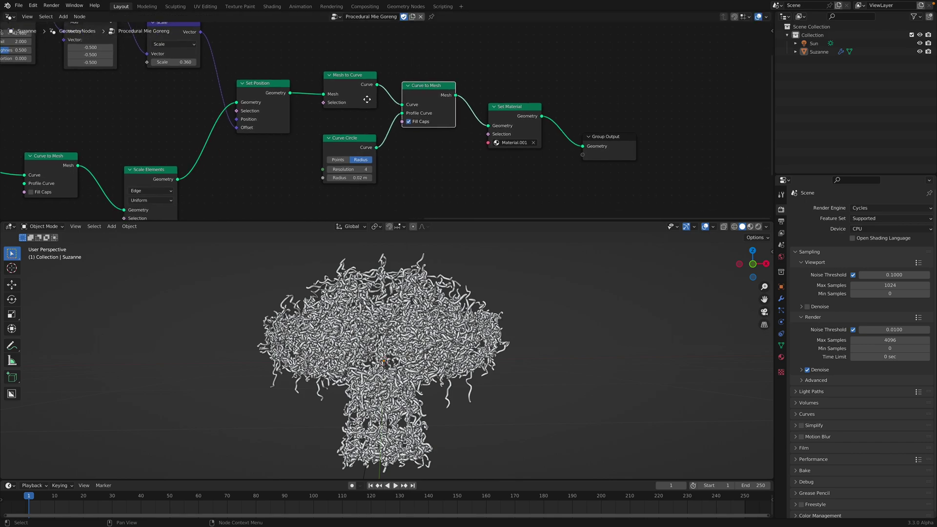
# Set the Curve Circle node's resolution to 8 and inspect the noodle surface up close
pyautogui.scroll(1, 364, 102)
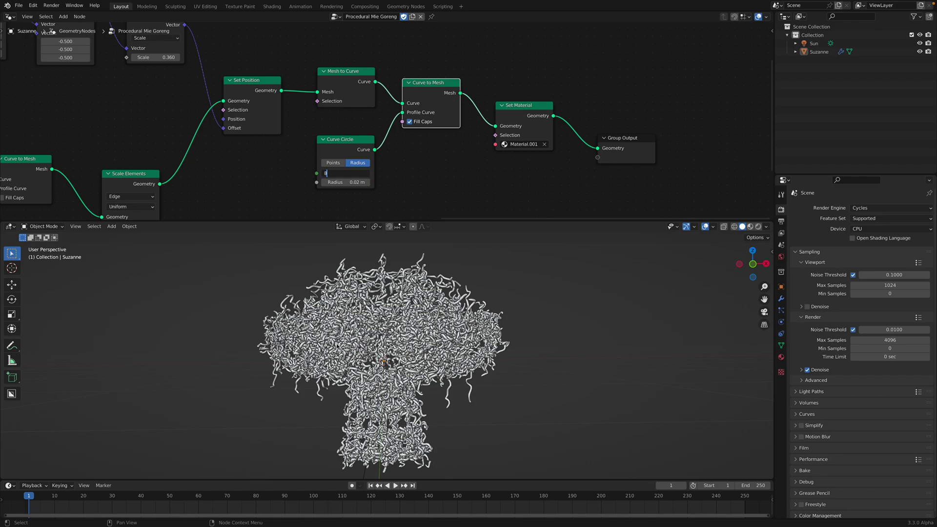
pyautogui.press('Return')
pyautogui.click(331, 354)
pyautogui.scroll(2, 332, 355)
pyautogui.moveTo(331, 354); pyautogui.dragTo(439, 337, button='middle')
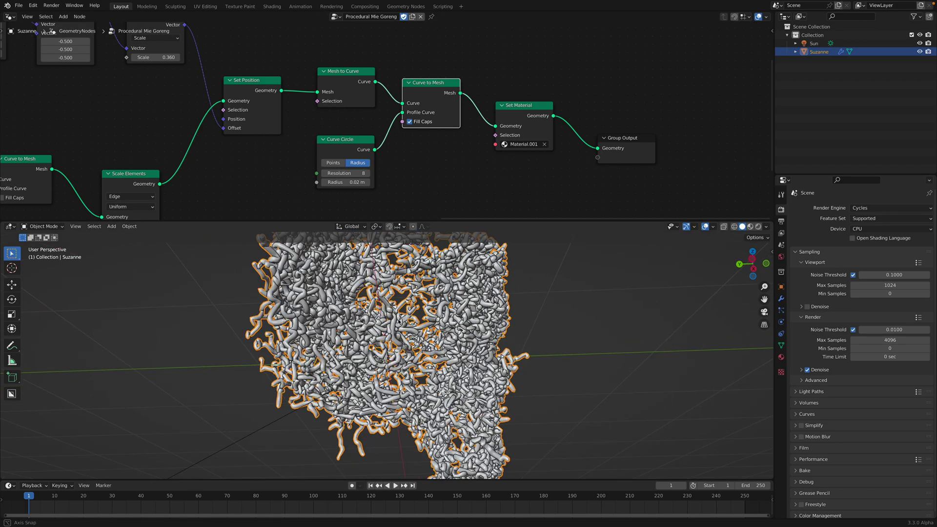
pyautogui.scroll(1, 374, 323)
pyautogui.moveTo(370, 324); pyautogui.dragTo(390, 312, button='middle')
# Set the Curve Circle node's resolution back to 4 and nudge the Set Material node slightly upward
pyautogui.doubleClick(364, 173)
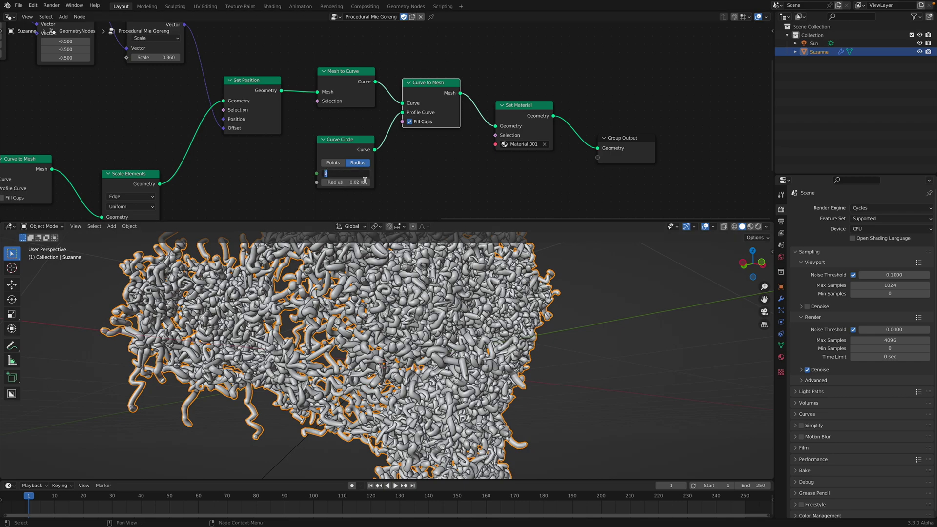
pyautogui.write('4')
pyautogui.press('Return')
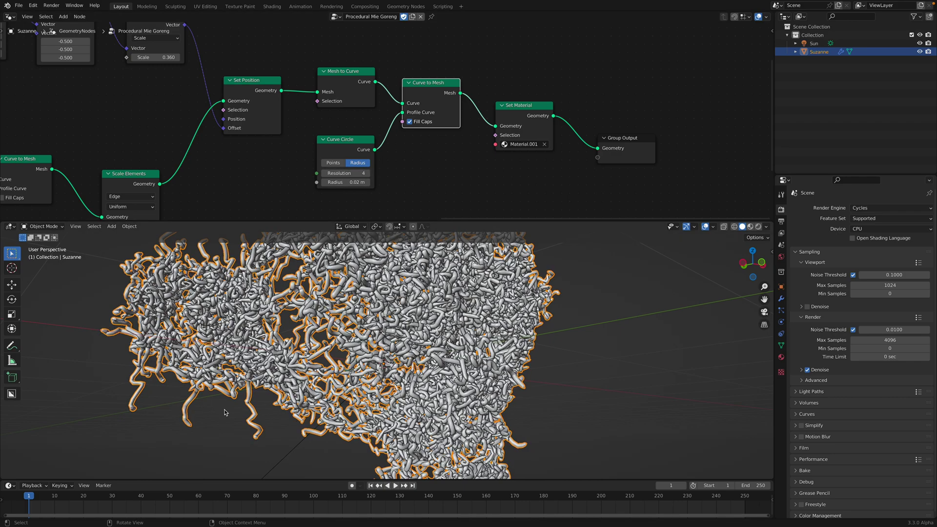
pyautogui.scroll(3, 302, 408)
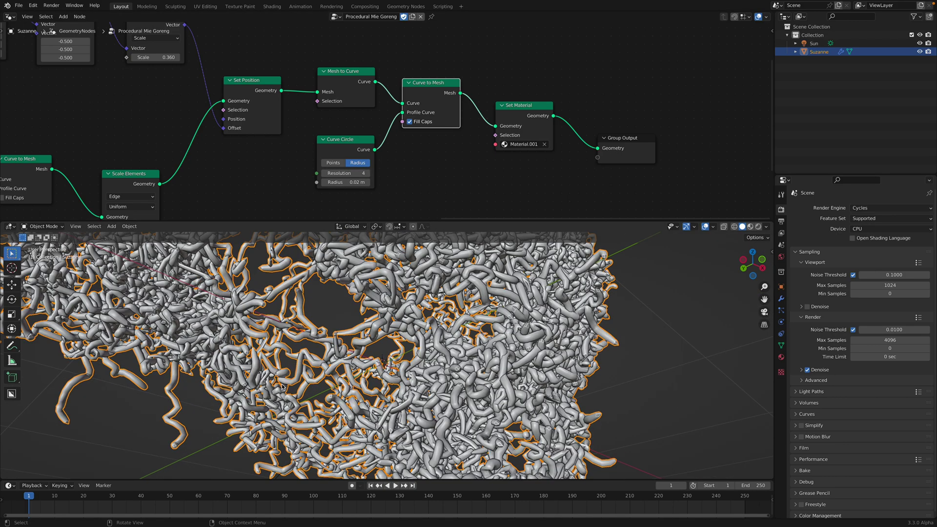
pyautogui.scroll(-5, 282, 387)
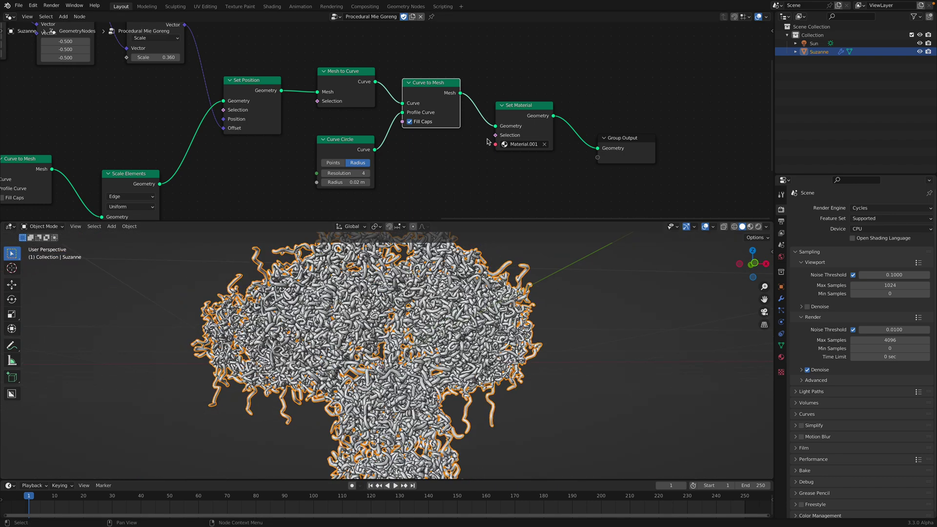
pyautogui.moveTo(533, 116); pyautogui.dragTo(531, 112)
pyautogui.click(614, 144)
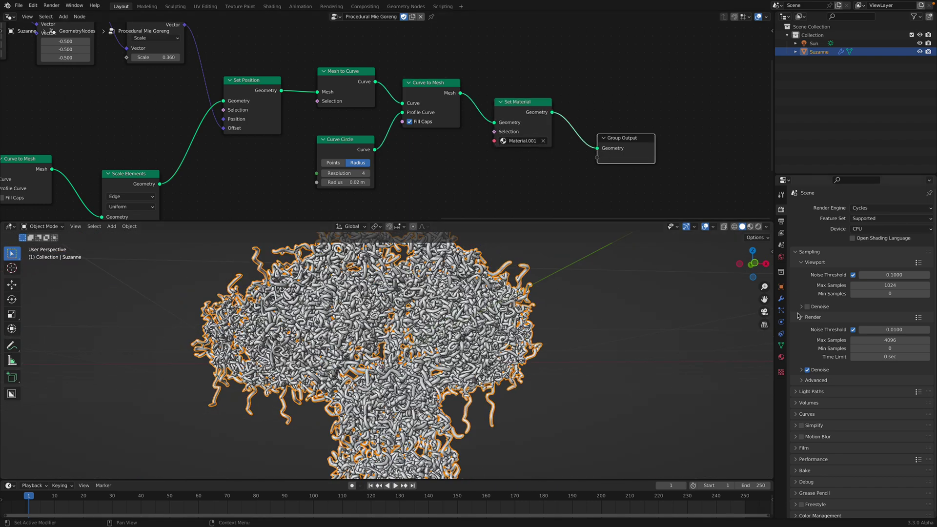
# Remove Suzanne's Subdivision modifier to compare the unsmoothed noodles, and add a Subdivision Surface modifier again after the geometry nodes
pyautogui.click(782, 300)
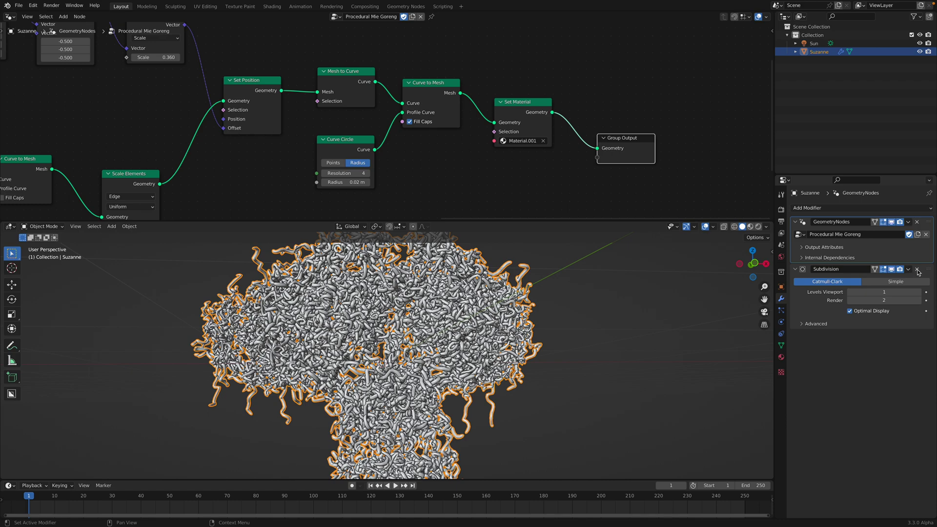
pyautogui.click(917, 270)
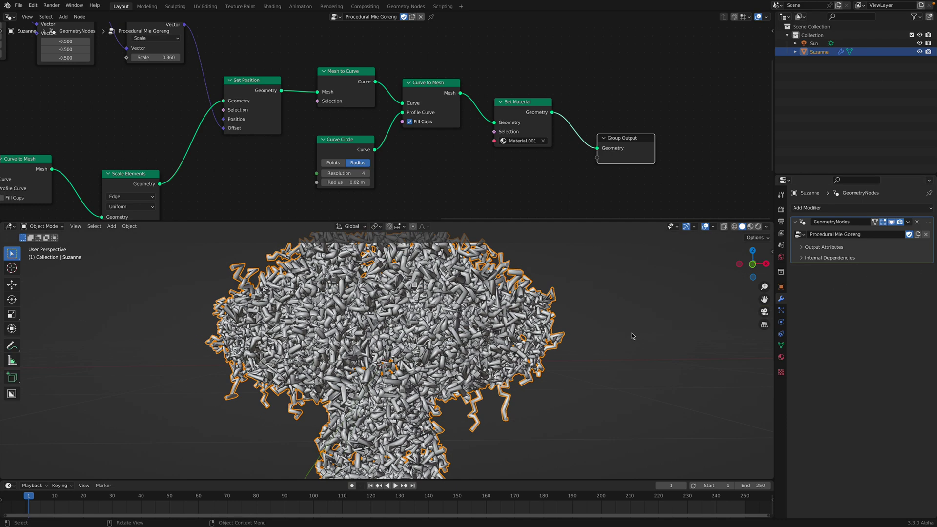
pyautogui.click(849, 208)
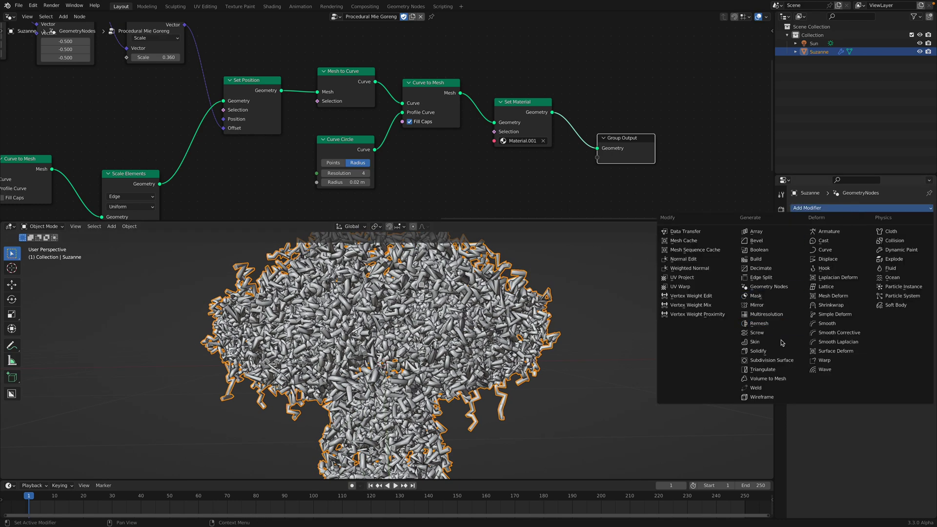
pyautogui.click(776, 363)
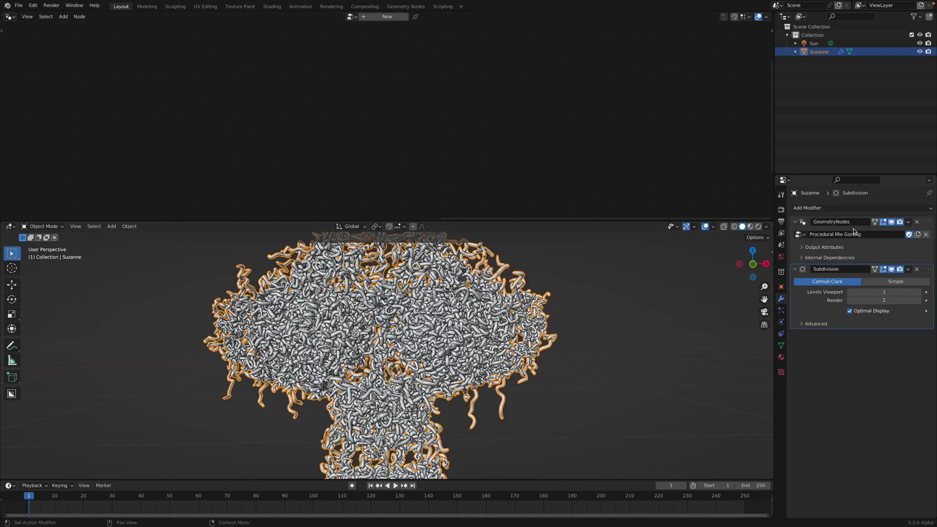
pyautogui.click(931, 224)
# Place the Mesh to Volume and Volume to Mesh nodes closer together beneath the first Mesh to Curve branch
pyautogui.scroll(-5, 414, 112)
pyautogui.moveTo(406, 122); pyautogui.dragTo(551, 111, button='middle')
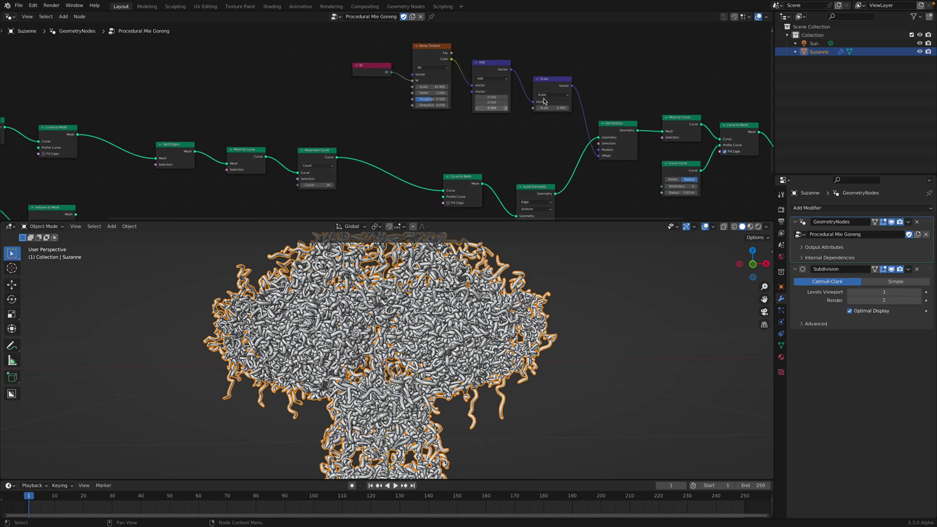
pyautogui.moveTo(264, 109); pyautogui.dragTo(566, 24, button='middle')
pyautogui.scroll(2, 366, 78)
pyautogui.moveTo(324, 115); pyautogui.dragTo(321, 136, button='middle')
pyautogui.scroll(1, 321, 137)
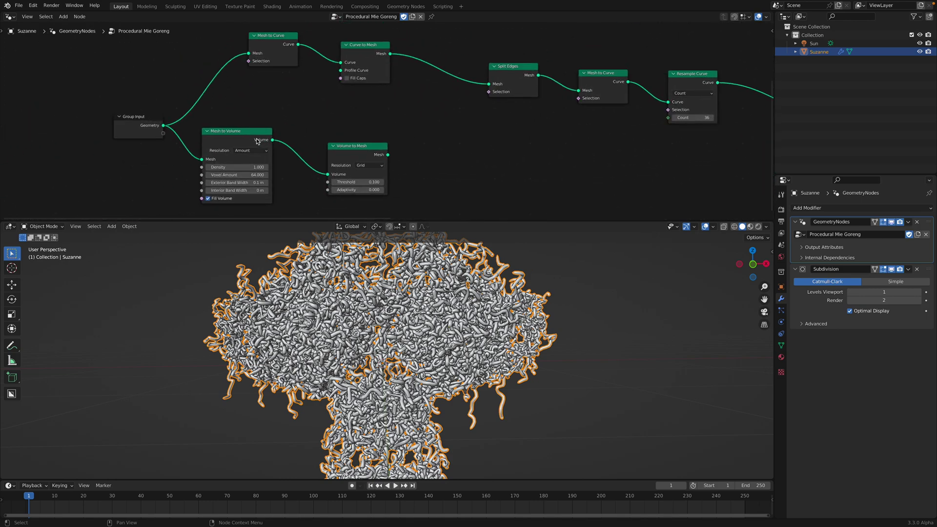
pyautogui.moveTo(258, 137); pyautogui.dragTo(288, 118)
pyautogui.moveTo(357, 149); pyautogui.dragTo(347, 126)
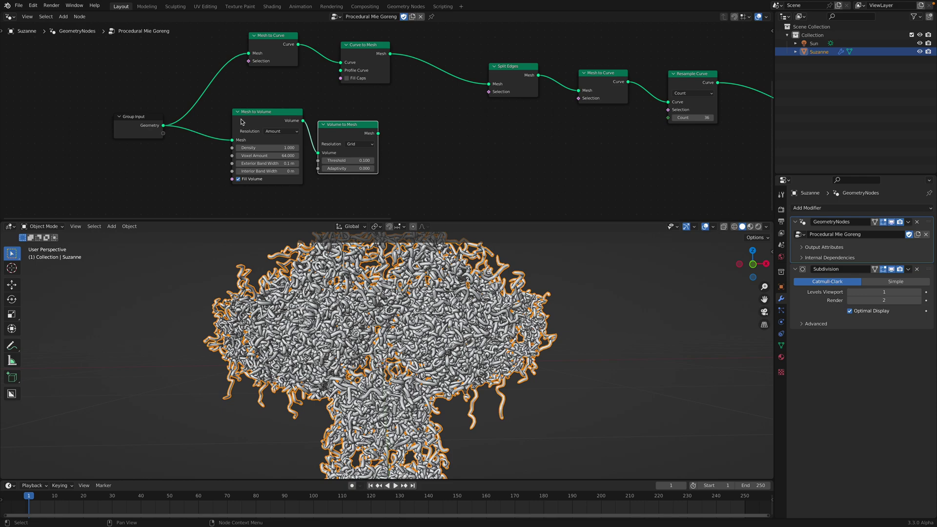
# Connect the Volume to Mesh node's mesh output to the Split Edges node, replacing the Curve to Mesh link
pyautogui.scroll(1, 241, 122)
pyautogui.moveTo(245, 120); pyautogui.dragTo(216, 110, button='middle')
pyautogui.moveTo(344, 121); pyautogui.dragTo(469, 73)
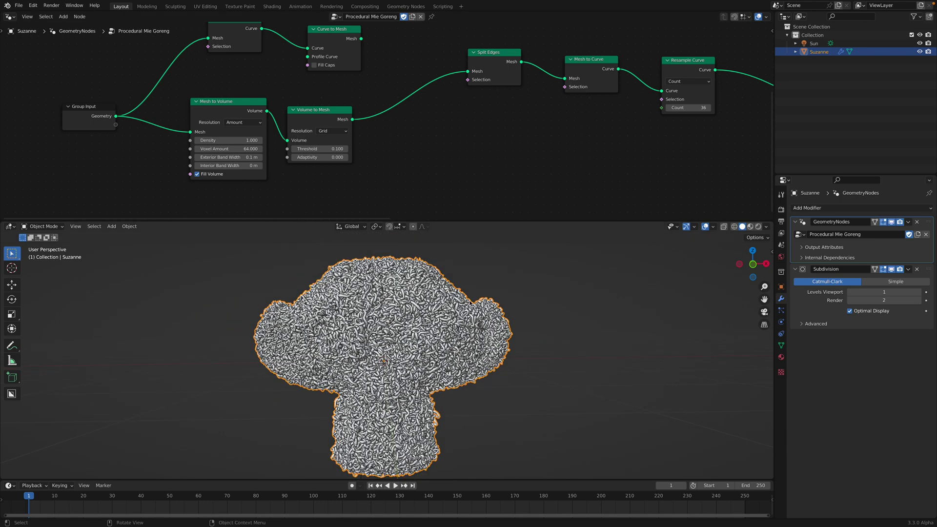
# Set the Mesh to Volume node's voxel amount to 32 and exterior band width to 0.02 m, and save the file
pyautogui.scroll(1, 228, 149)
pyautogui.click(227, 153)
pyautogui.press('Return')
pyautogui.click(233, 161)
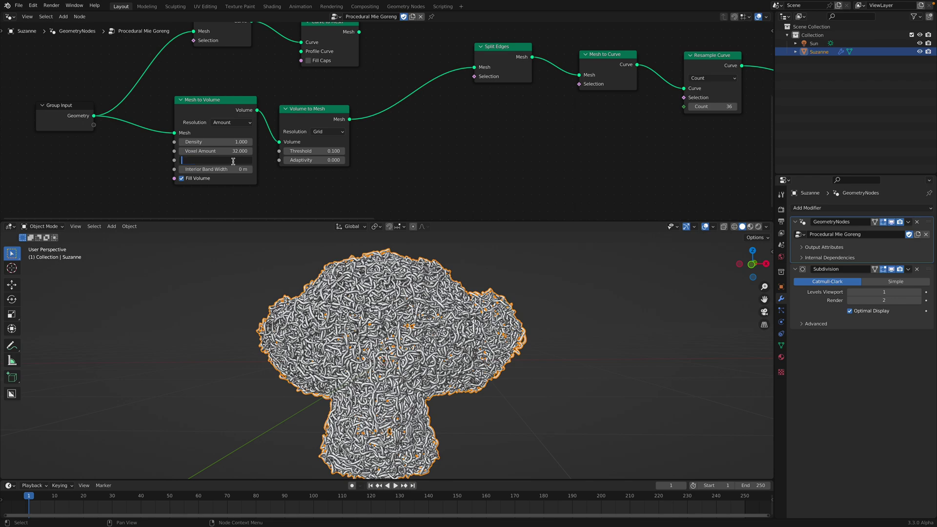
pyautogui.write('0.02')
pyautogui.press('Return')
pyautogui.moveTo(381, 336); pyautogui.dragTo(335, 326, button='middle')
pyautogui.click(473, 287)
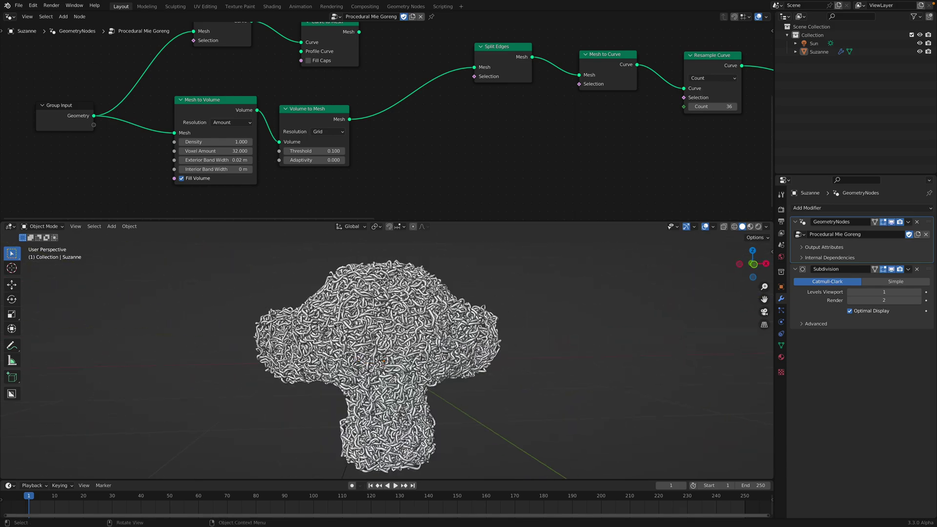
pyautogui.hotkey('ctrl', 's')
# Add a torus mesh and place it beside the Suzanne head
pyautogui.scroll(-4, 446, 319)
pyautogui.keyDown('shift'); pyautogui.moveTo(541, 317); pyautogui.dragTo(456, 307, button='middle'); pyautogui.keyUp('shift')
pyautogui.moveTo(457, 307); pyautogui.dragTo(458, 337, button='middle')
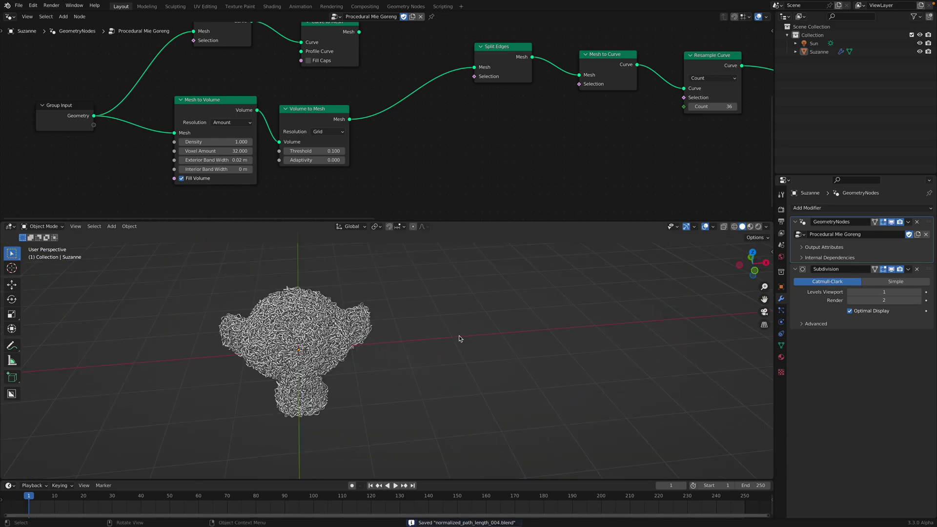
pyautogui.hotkey('shift', 'a')
pyautogui.moveTo(457, 224)
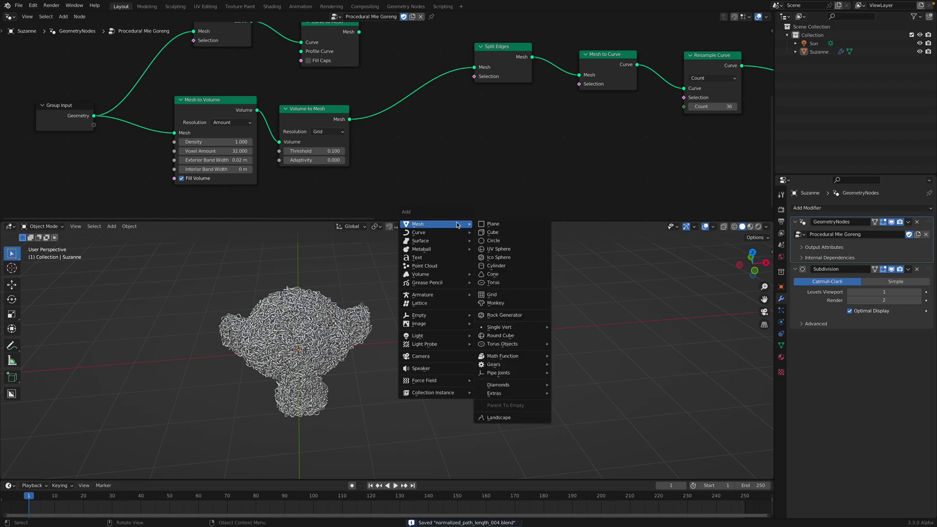
pyautogui.click(493, 282)
pyautogui.press('g')
pyautogui.click(526, 306)
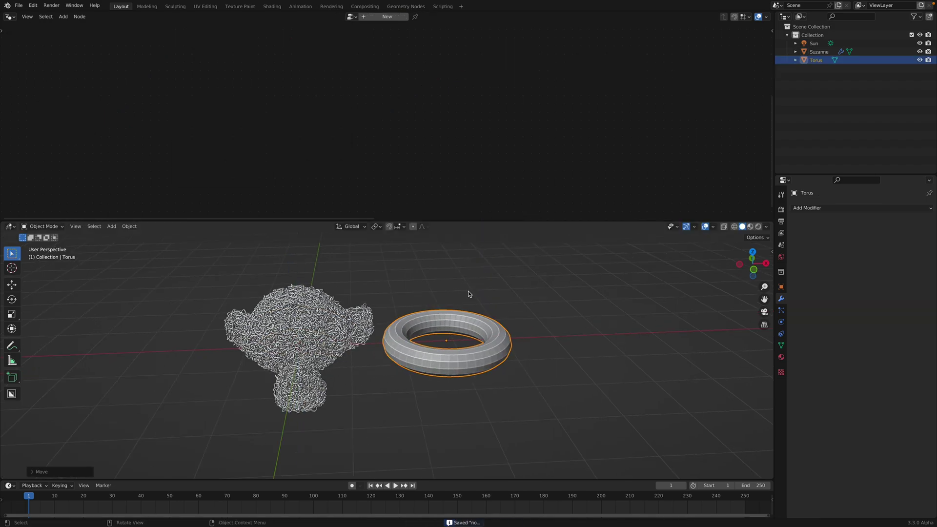
# Copy Suzanne's modifiers to the torus
pyautogui.click(468, 291)
pyautogui.keyDown('shift'); pyautogui.click(344, 307); pyautogui.keyUp('shift')
pyautogui.hotkey('ctrl', 'l')
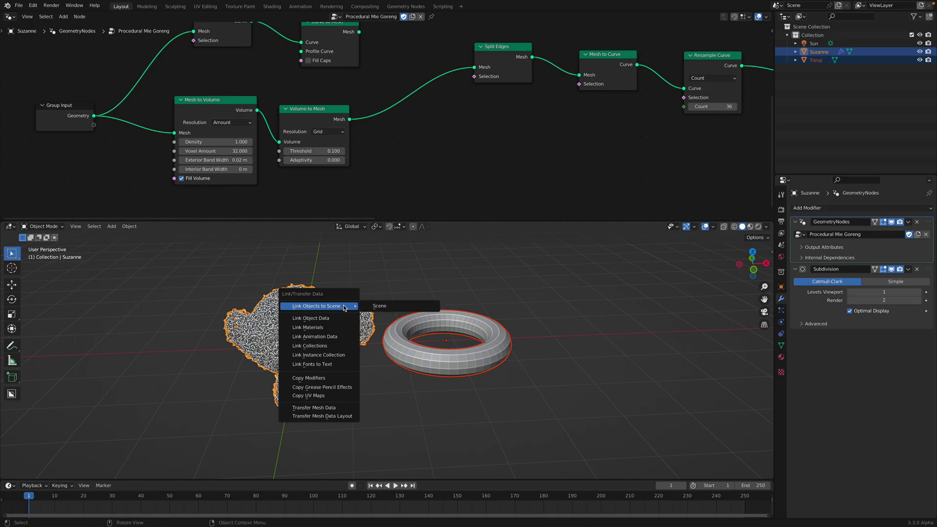
pyautogui.click(342, 378)
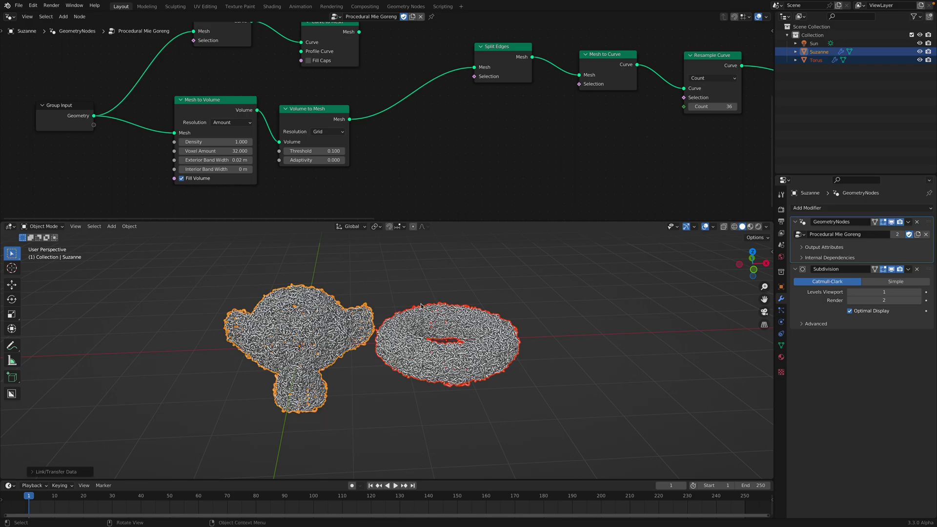
# Show the 3D viewport in rendered shading, enlarge it and inspect both noodle objects
pyautogui.click(513, 318)
pyautogui.moveTo(512, 317); pyautogui.dragTo(498, 274, button='middle')
pyautogui.scroll(4, 499, 328)
pyautogui.scroll(-2, 498, 288)
pyautogui.click(758, 226)
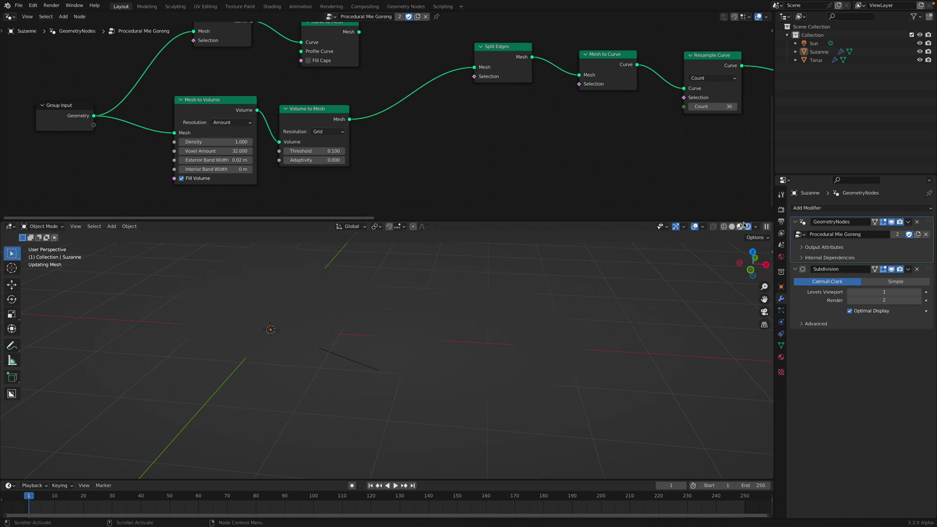
pyautogui.moveTo(692, 221); pyautogui.dragTo(692, 160)
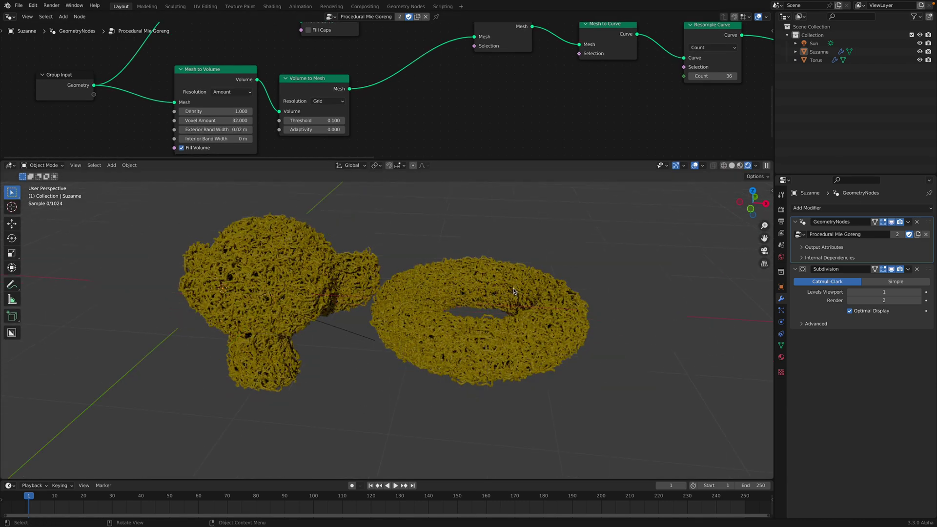
pyautogui.scroll(3, 513, 290)
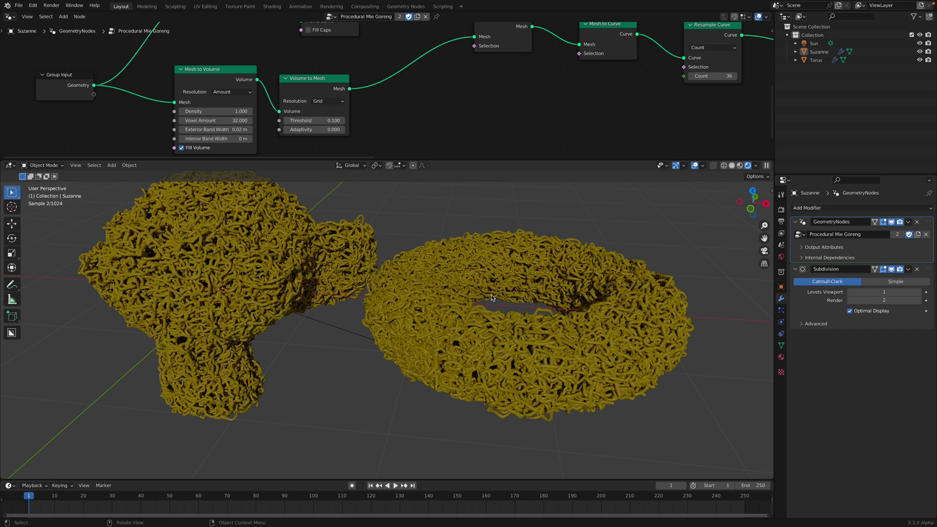
pyautogui.scroll(-2, 492, 297)
pyautogui.moveTo(492, 297); pyautogui.dragTo(495, 274, button='middle')
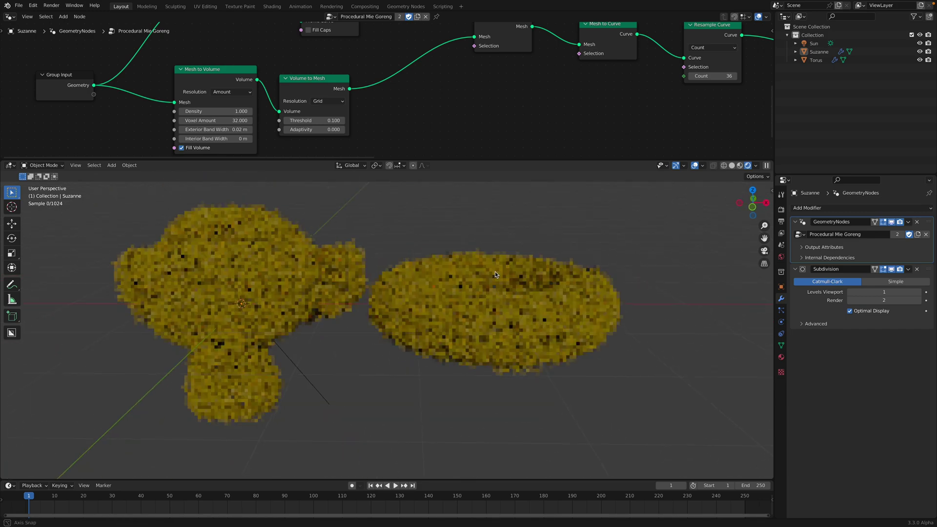
# Rotate the torus freely so its hole faces the view, and deselect everything
pyautogui.click(494, 270)
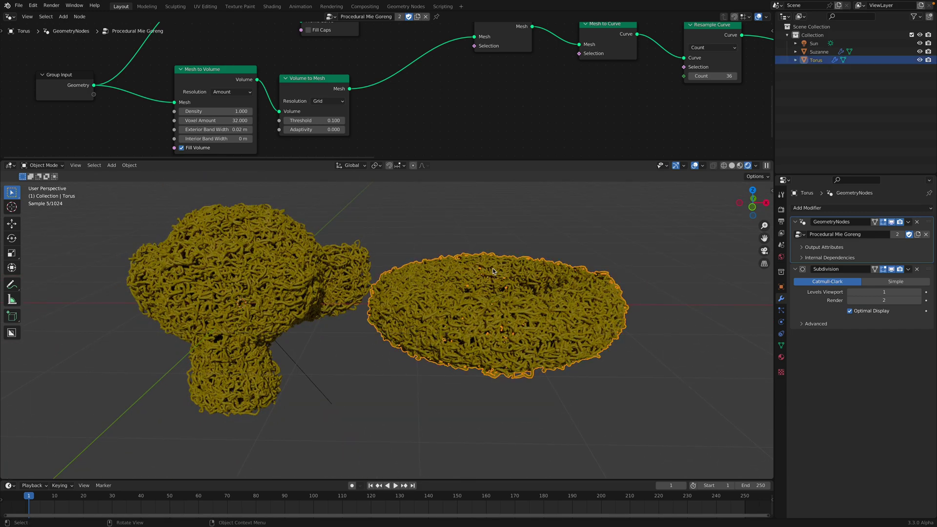
pyautogui.press('r')
pyautogui.press('r')
pyautogui.click(561, 243)
pyautogui.hotkey('alt', 'a')
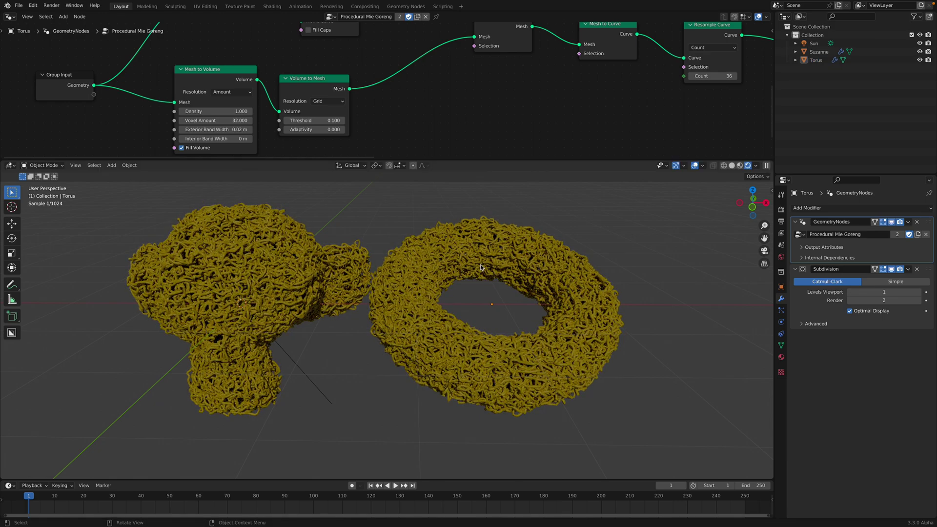
pyautogui.moveTo(683, 3)
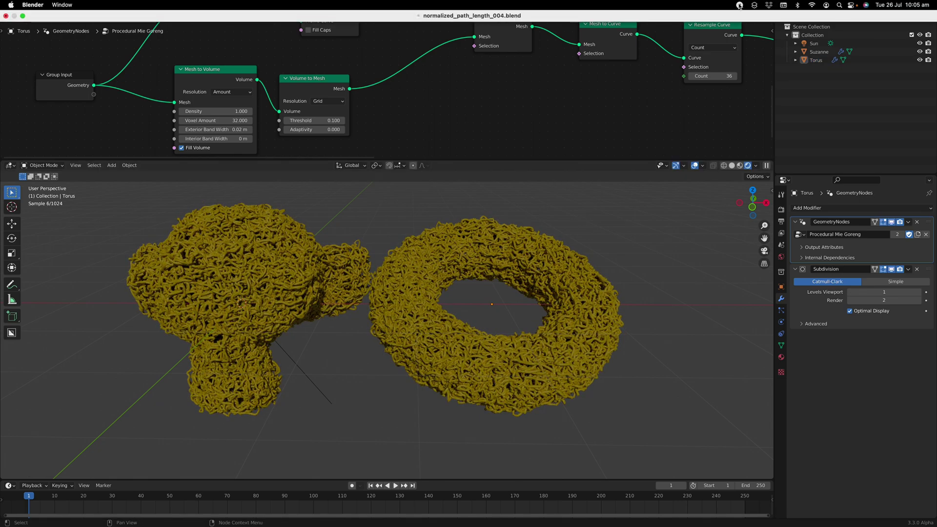